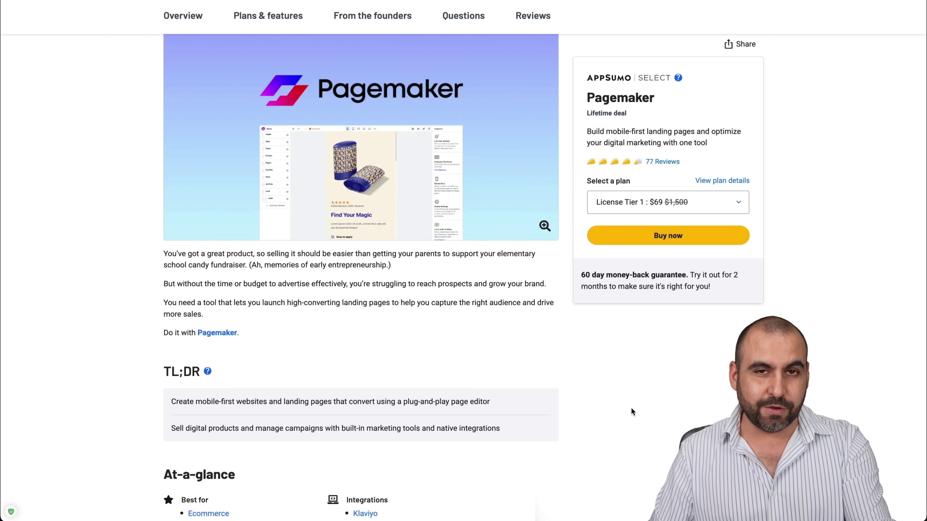
Scroll down to the license tier cards: Tier 1 $69, Tier 2 $149, Tier 5 $599.
scroll(630, 408, "down", 15)
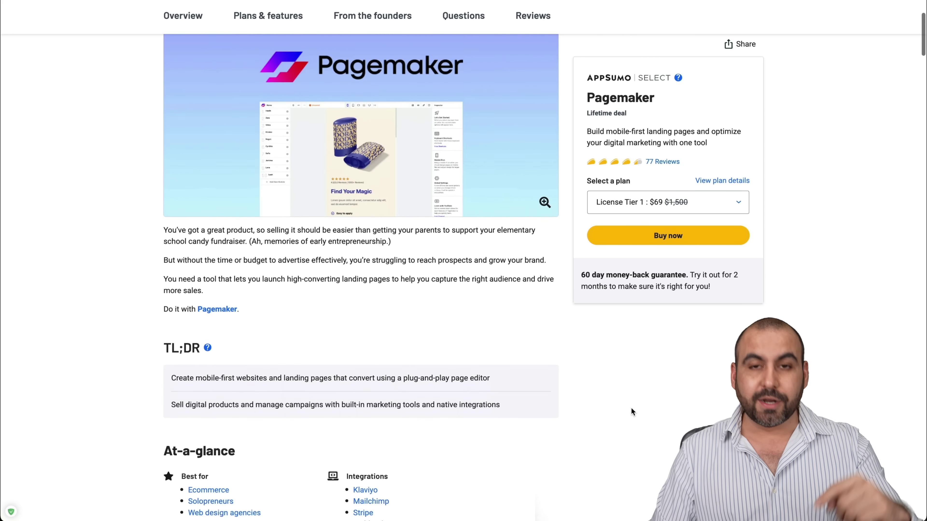
scroll(630, 408, "down", 20)
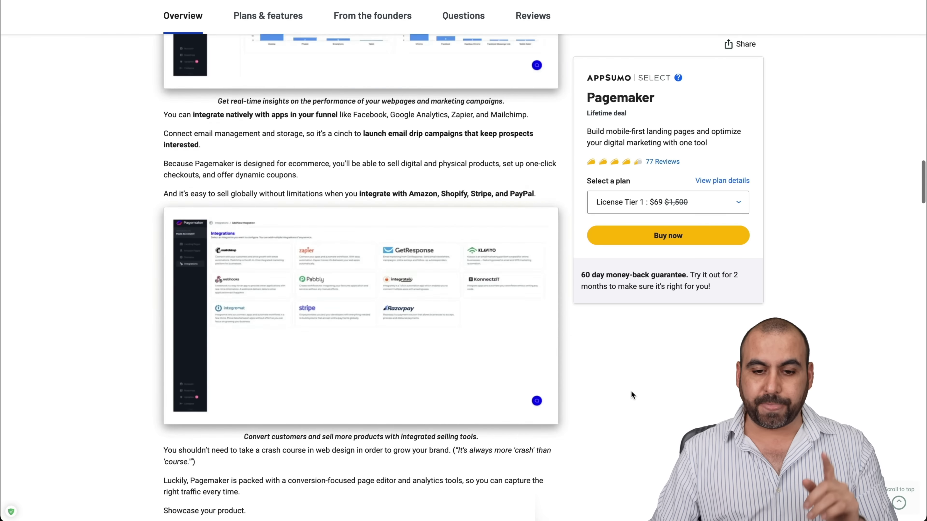
scroll(630, 391, "down", 2)
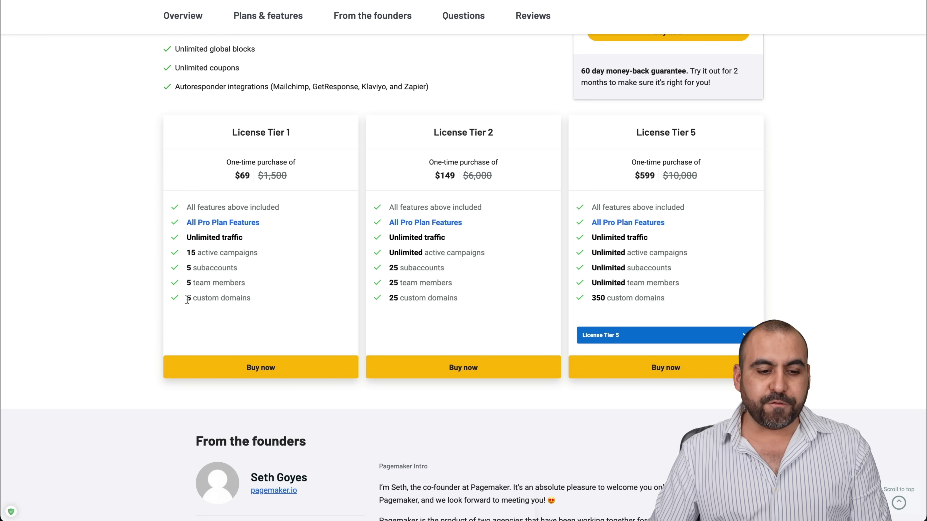
Highlight Tier 1's 5 custom domains limit, then clear the highlight.
left_click_drag(187, 299, 255, 299)
left_click(255, 298)
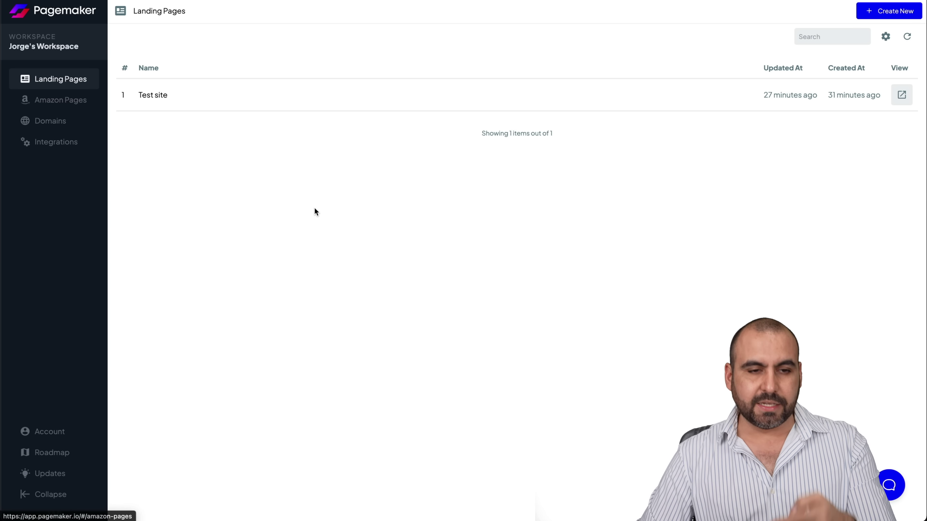
Create a new Pagemaker landing site named 'test for video'.
left_click(892, 18)
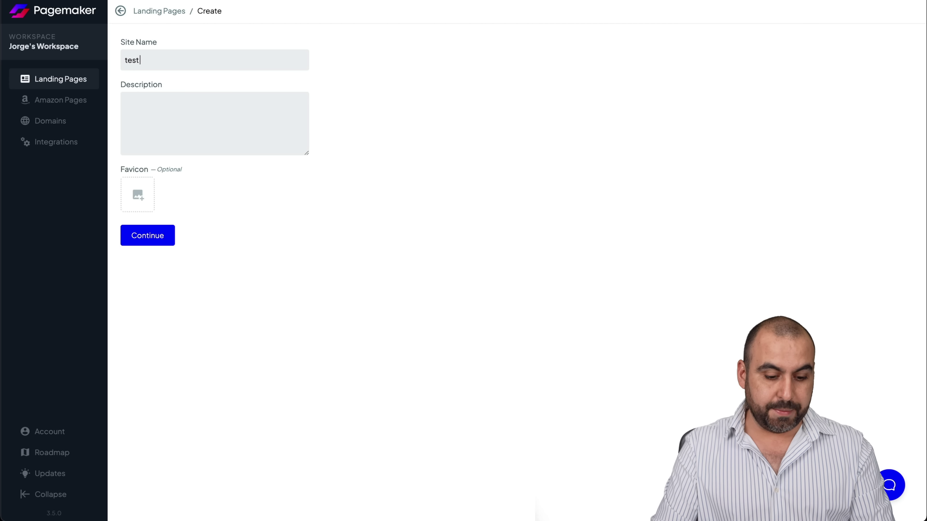
type("test for video")
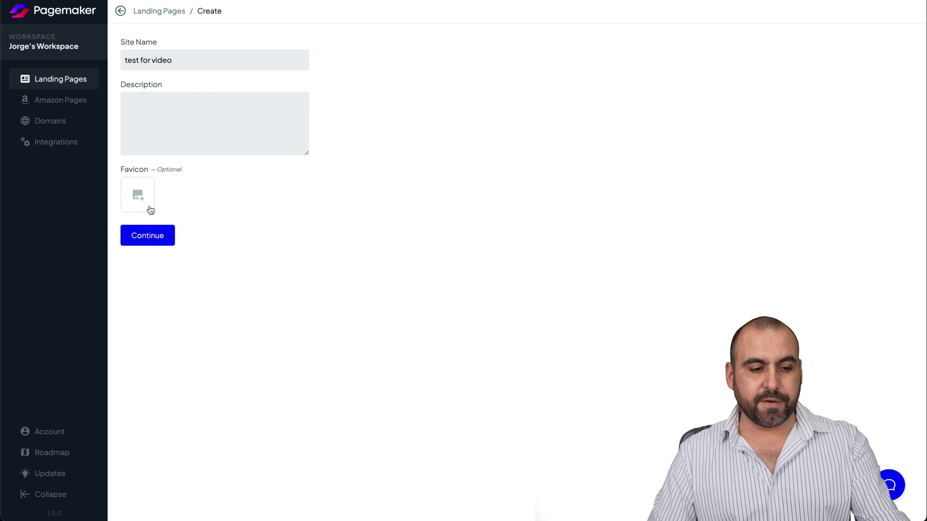
left_click(149, 229)
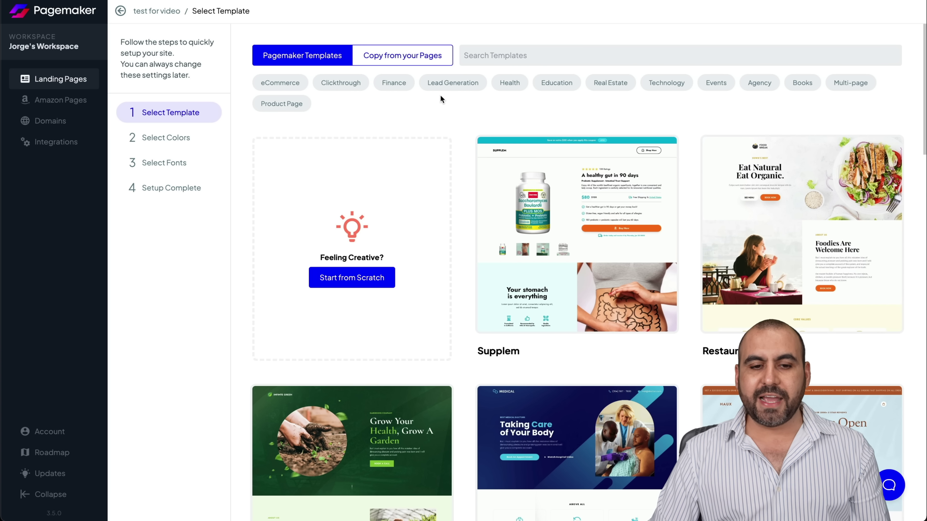
Choose the Life Hacker template from the template grid for the site.
scroll(453, 119, "down", 5)
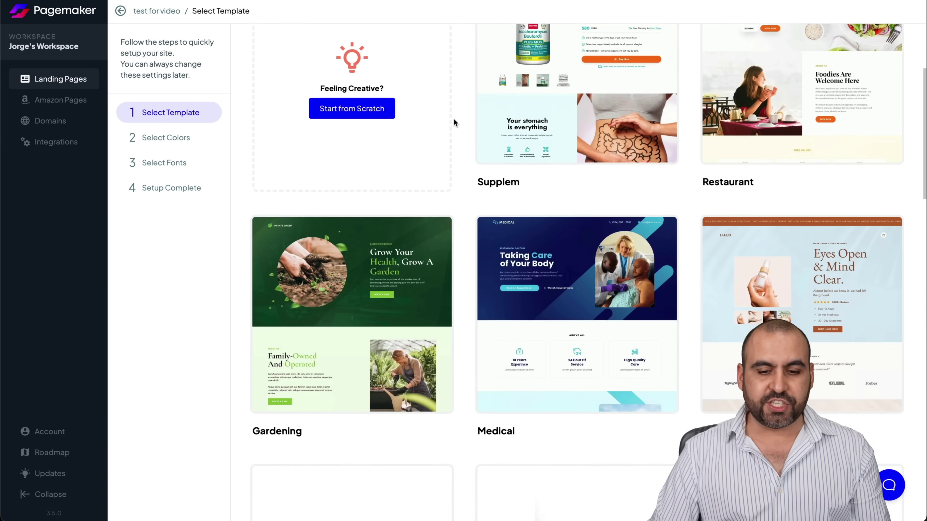
scroll(454, 123, "down", 12)
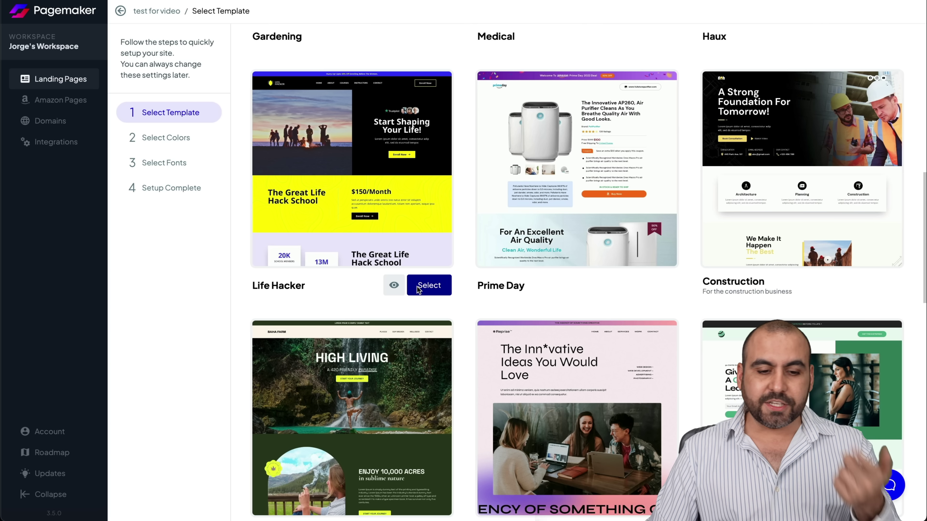
left_click(418, 289)
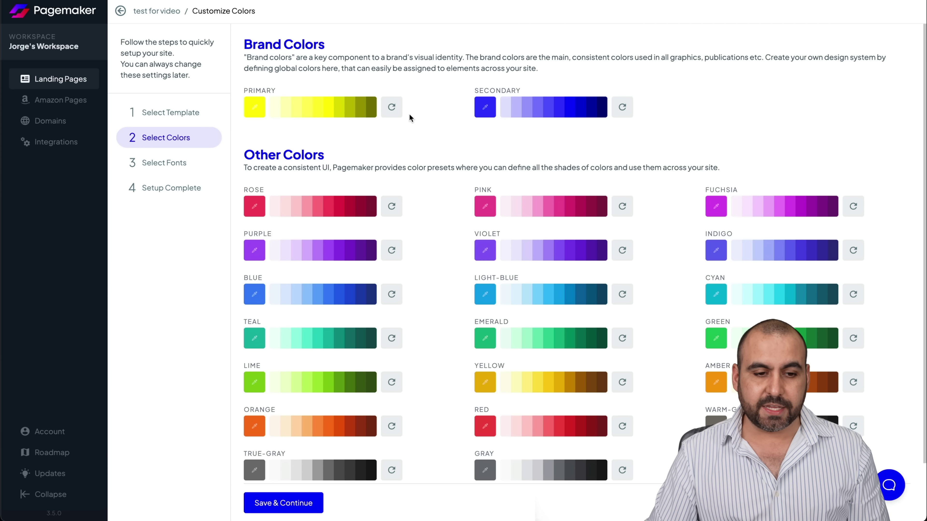
Keep the yellow/blue brand colours and Noto Sans fonts, then go to the finished site.
scroll(432, 157, "down", 2)
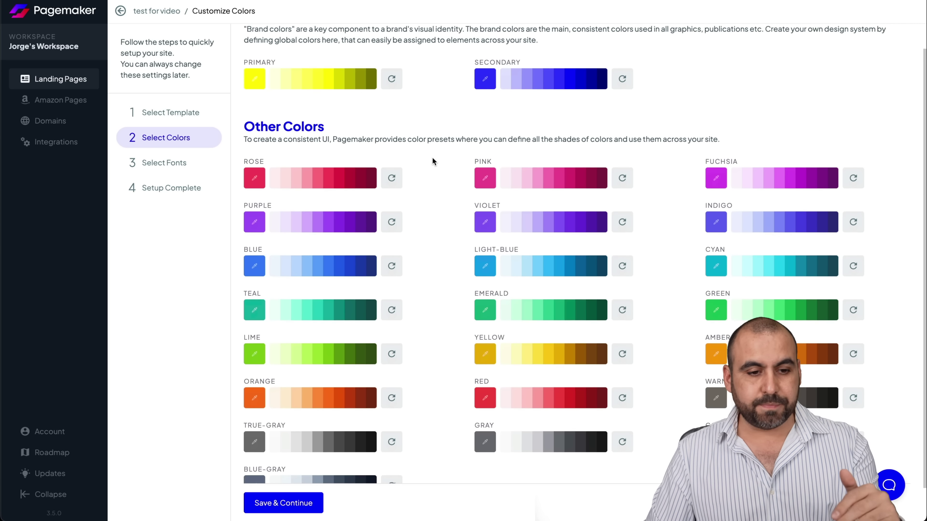
left_click(295, 489)
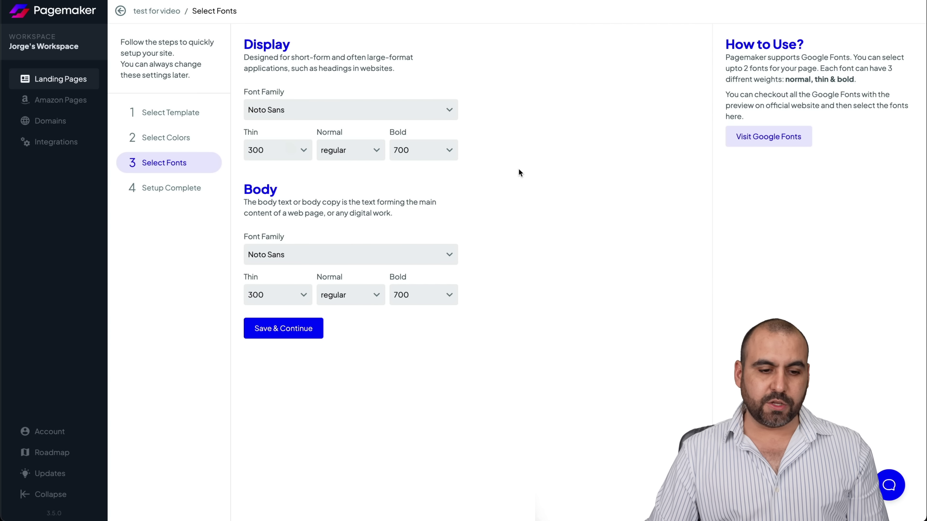
left_click(296, 327)
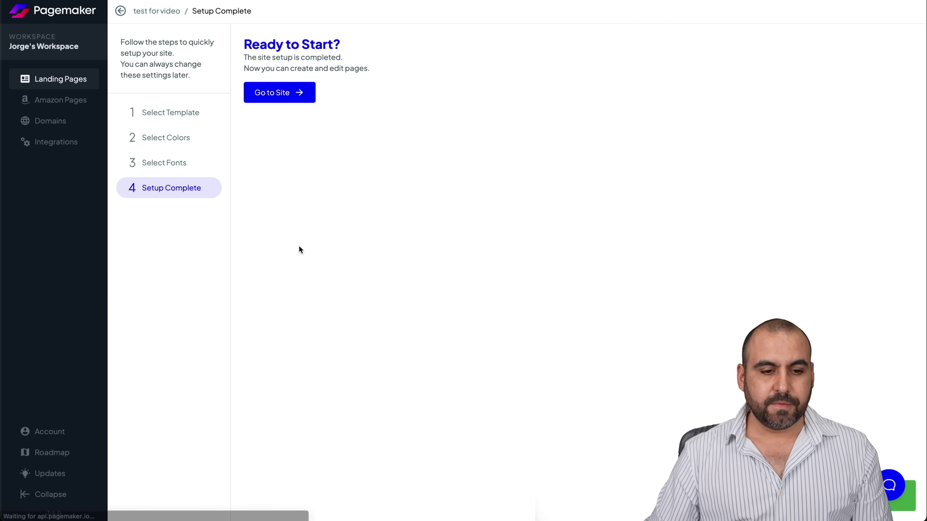
left_click(267, 96)
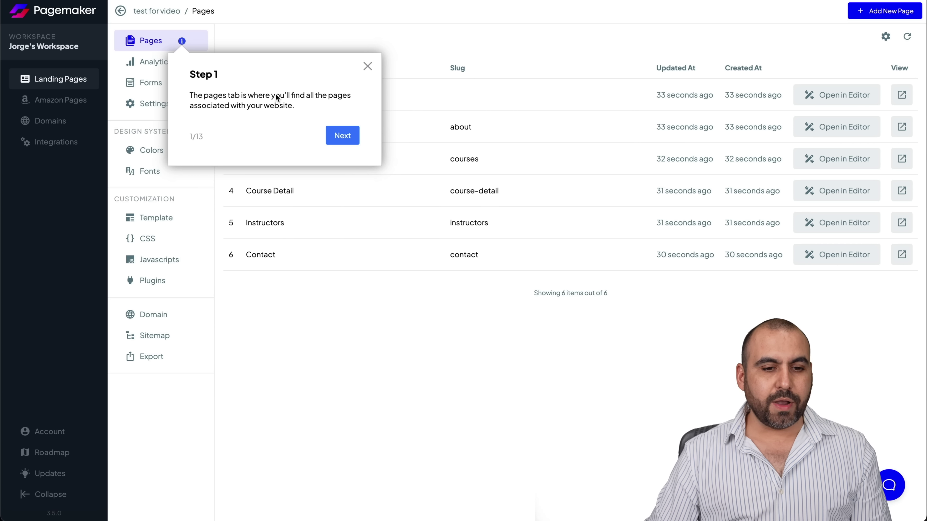
Dismiss the tour popup and open the Home page's 'Start Shaping Your Life!' hero in the editor.
left_click(368, 67)
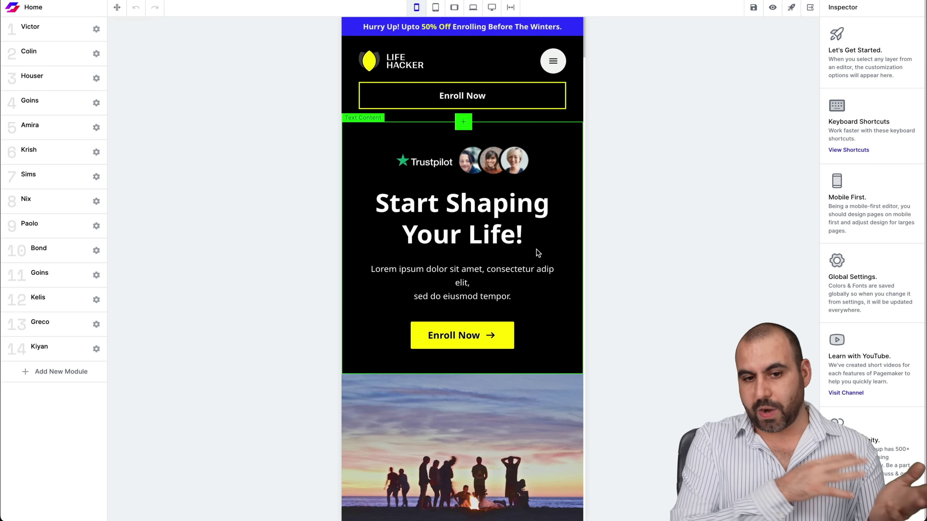
left_click(439, 214)
Select the Trustpilot avatars and the hero paragraph, stepping back out of each selection.
left_click(424, 162)
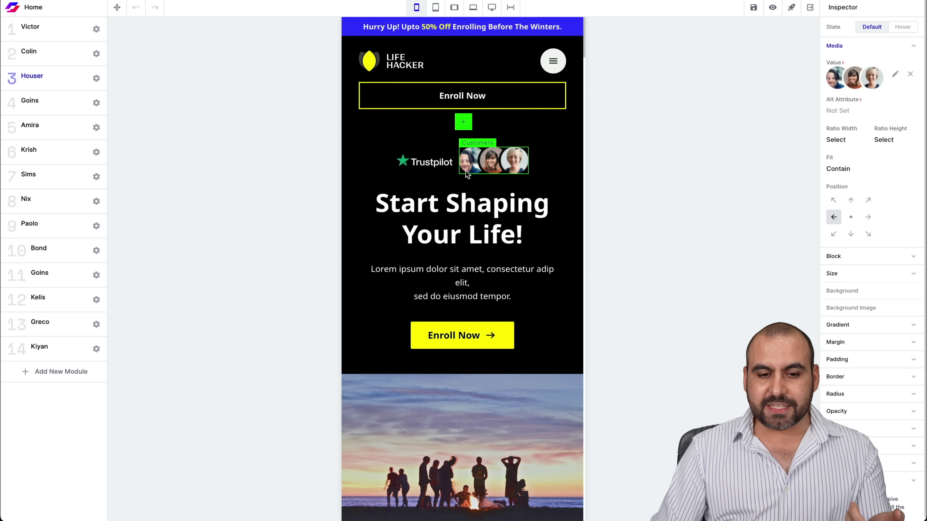
key("Escape")
left_click(462, 278)
key("Escape")
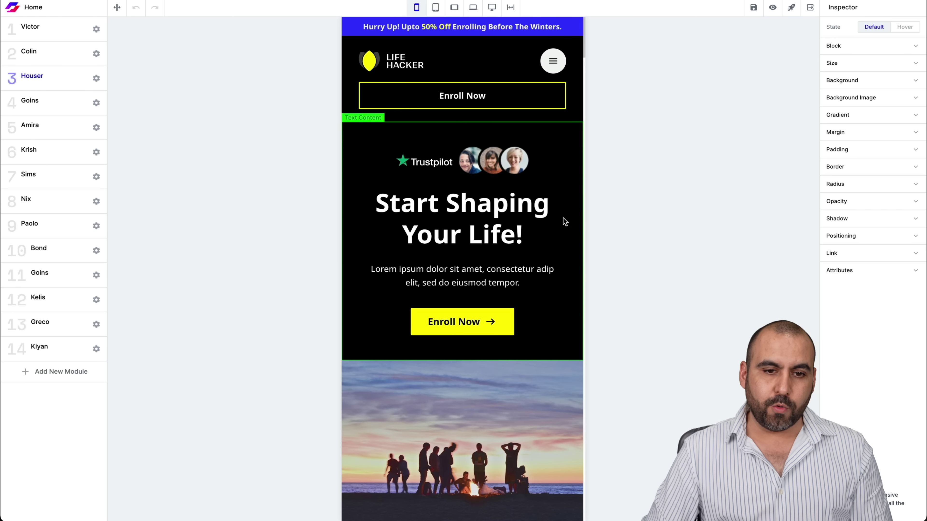
Preview the page at tablet, landscape tablet, laptop and full desktop widths.
left_click(436, 7)
left_click(454, 8)
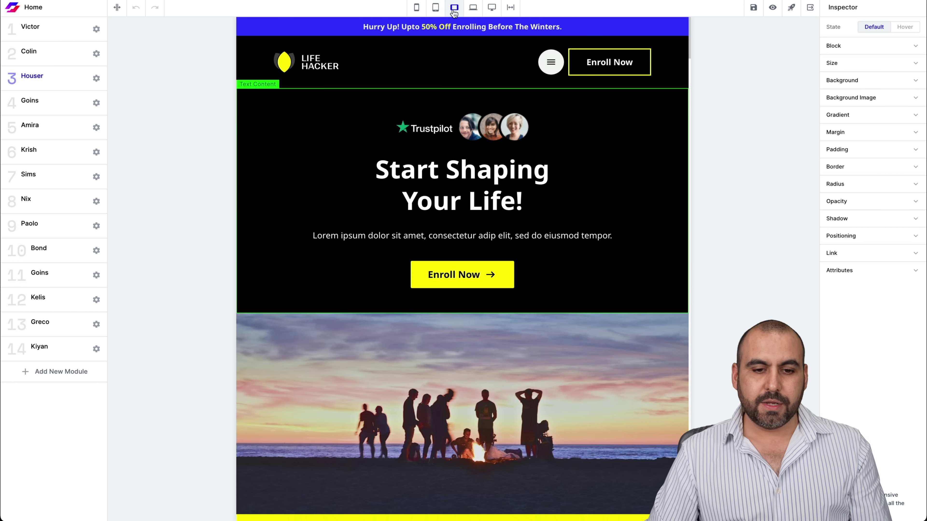
left_click(473, 8)
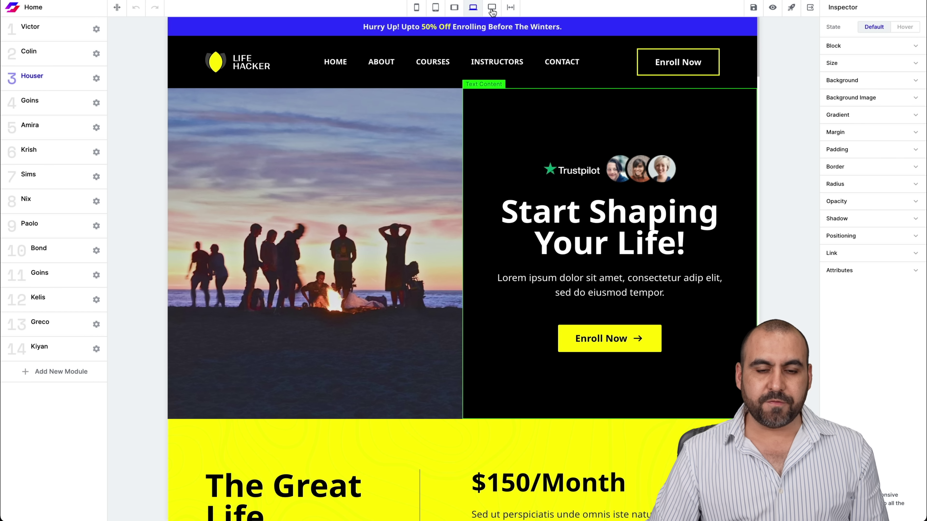
left_click(492, 8)
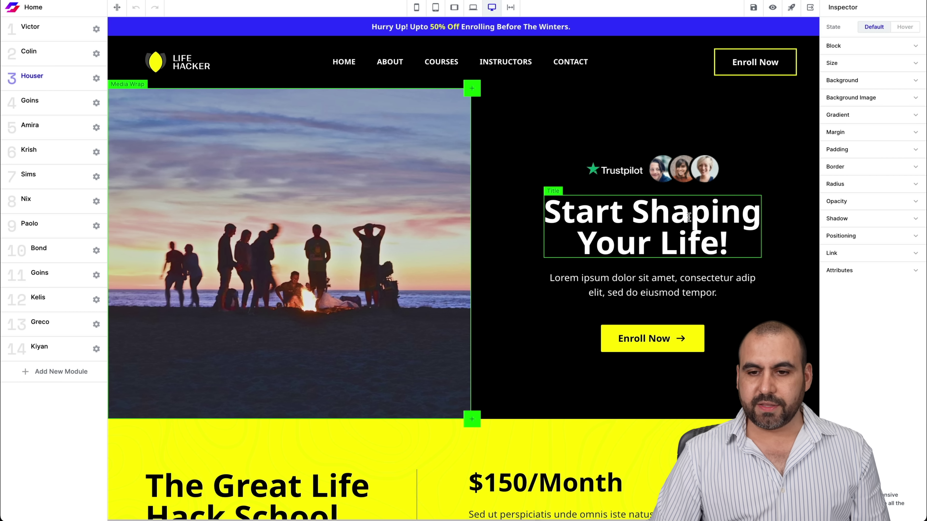
Delete 'Great' so the pricing heading reads 'TheLife Hack School', then expand the top banner's layers.
left_click(666, 166)
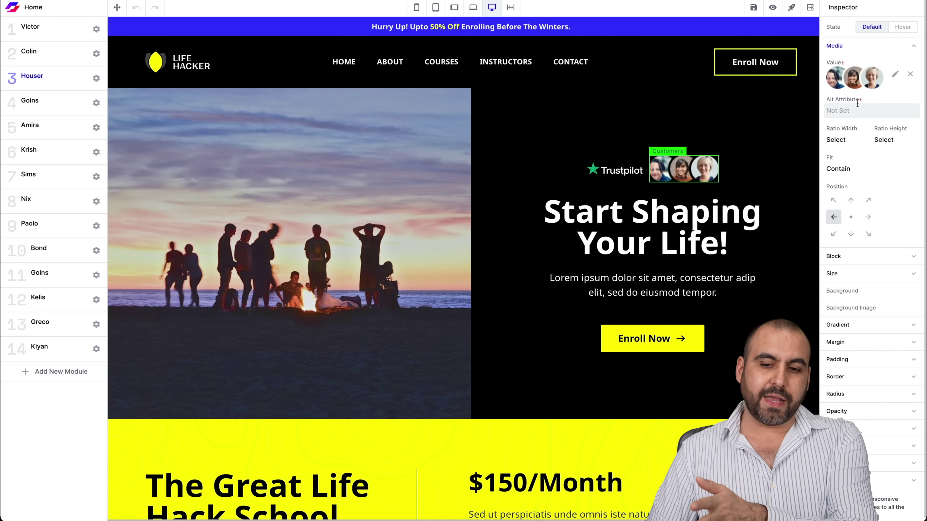
scroll(879, 396, "down", 1)
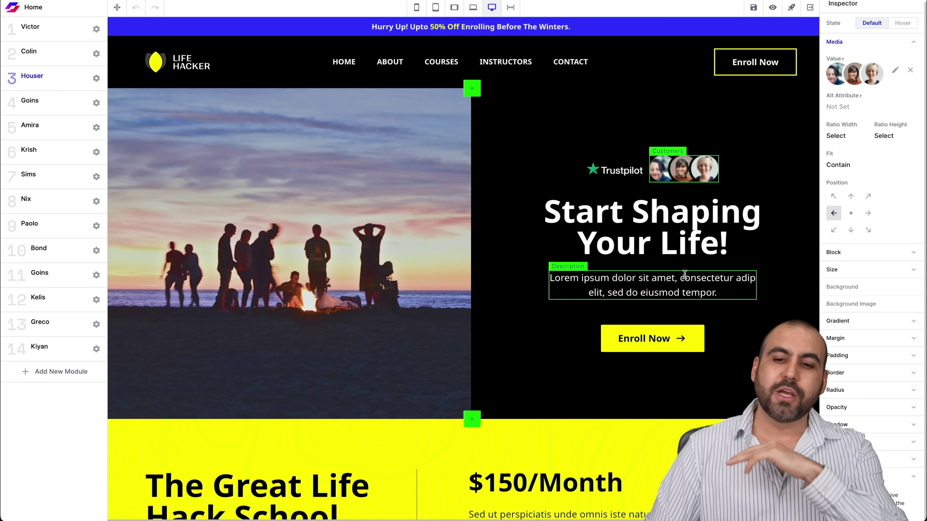
scroll(444, 289, "down", 5)
left_click(246, 252)
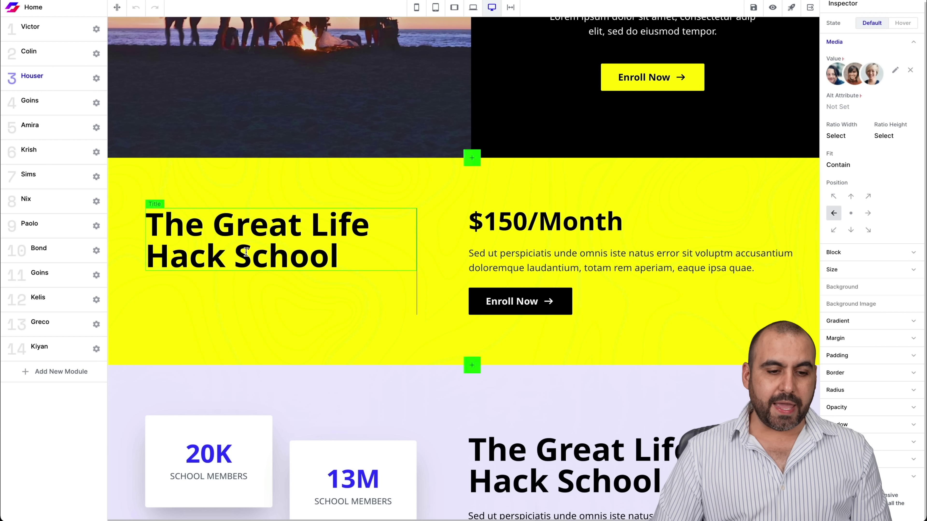
double_click(246, 252)
left_click(265, 246)
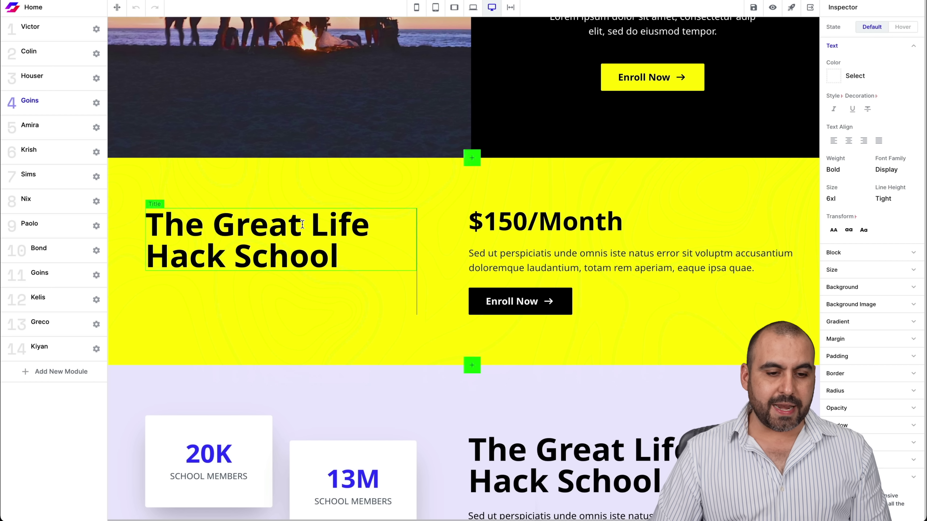
double_click(278, 224)
key("BackSpace")
key("BackSpace")
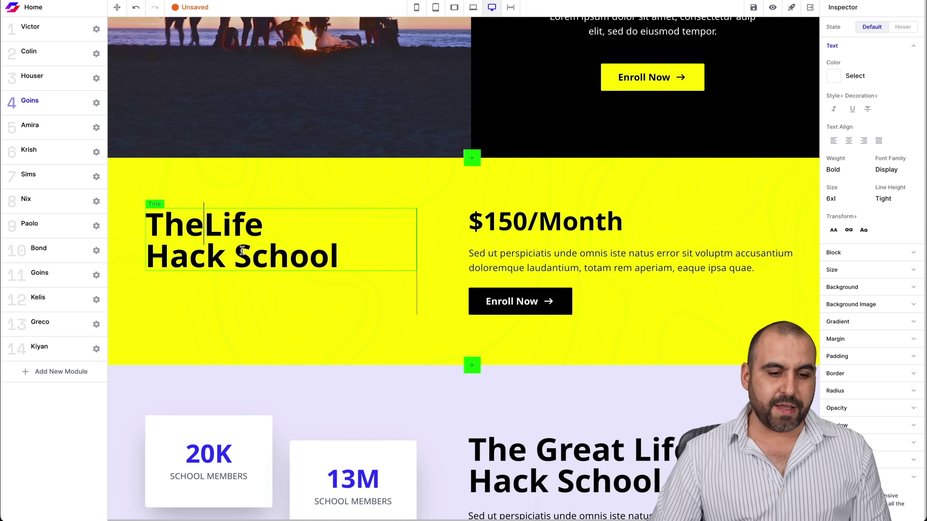
left_click(364, 277)
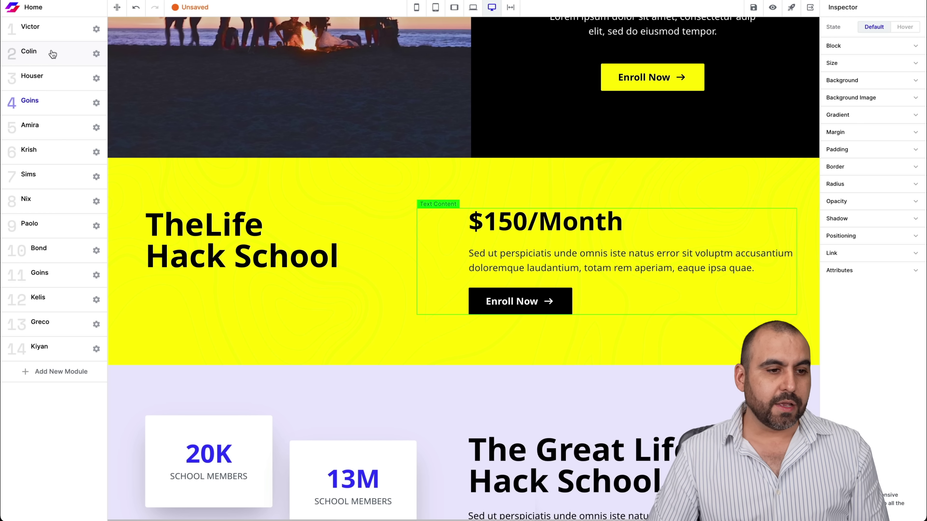
left_click(52, 36)
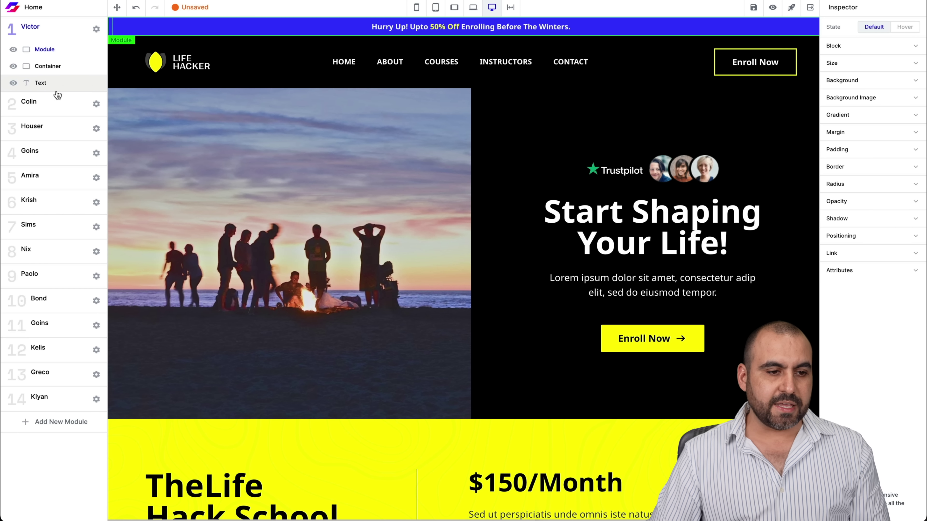
Expand the header and pricing layers, selecting the title, $150/Month price, description and Enroll Now button.
left_click(54, 105)
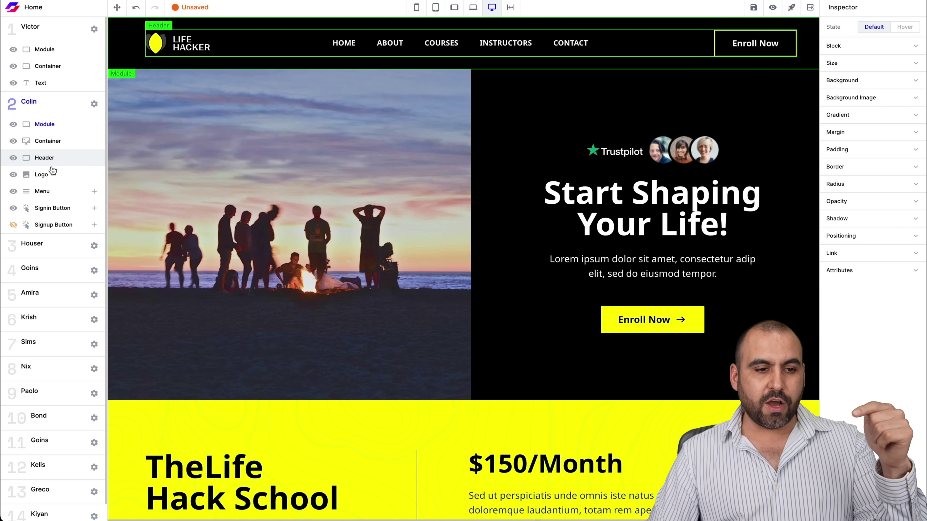
left_click(56, 272)
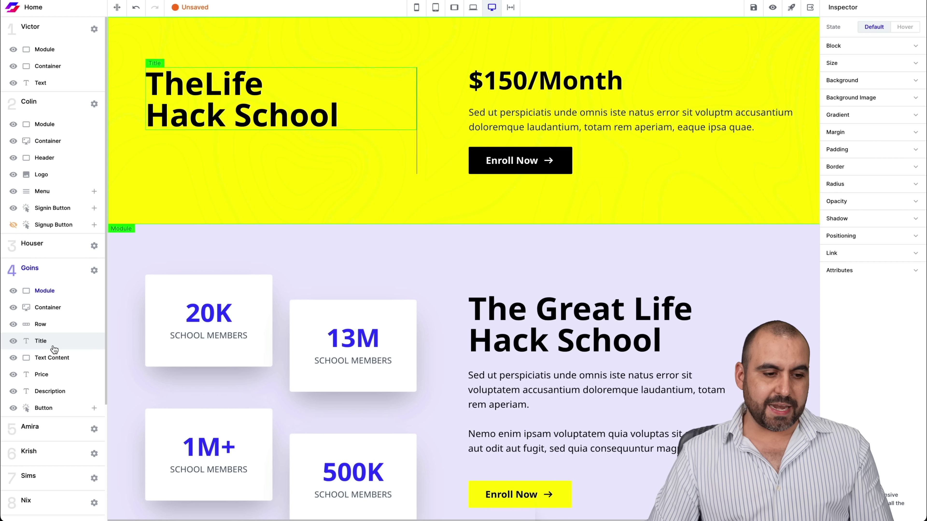
left_click(54, 349)
left_click(54, 355)
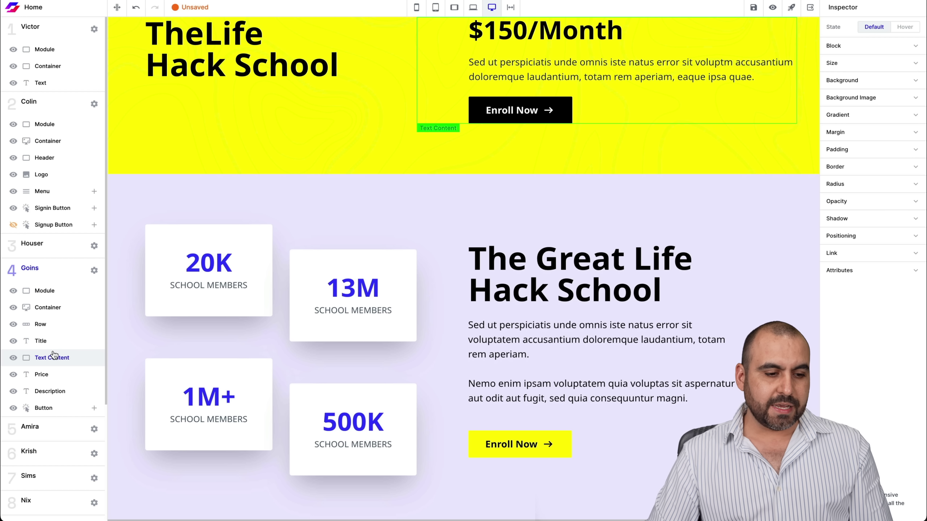
left_click(56, 375)
left_click(58, 390)
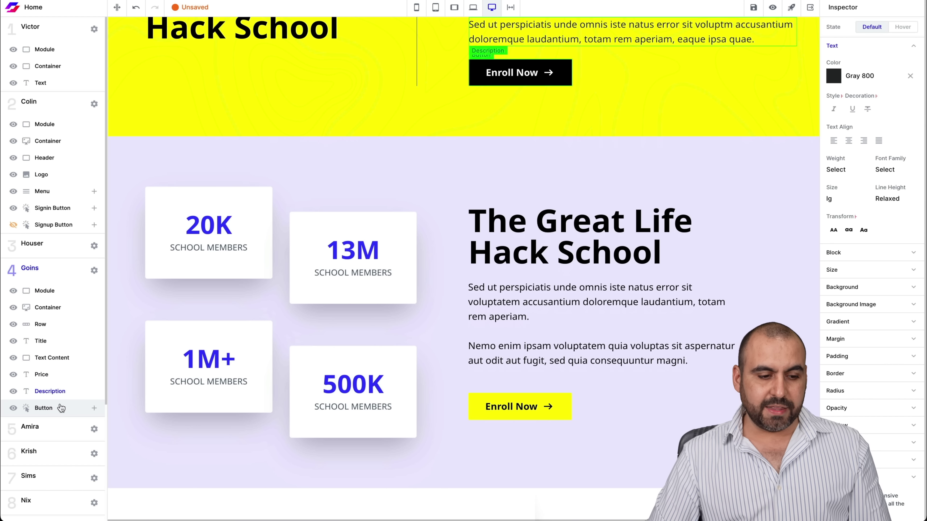
left_click(60, 408)
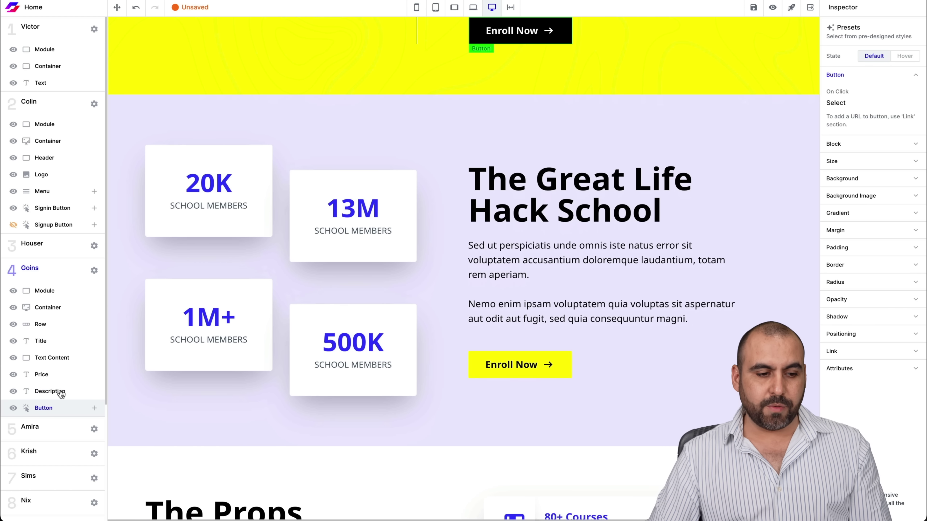
Expand the Enroll Now button's icon and label layers, select its arrow icon, and begin adding a module.
left_click(94, 408)
scroll(89, 408, "down", 2)
left_click(55, 352)
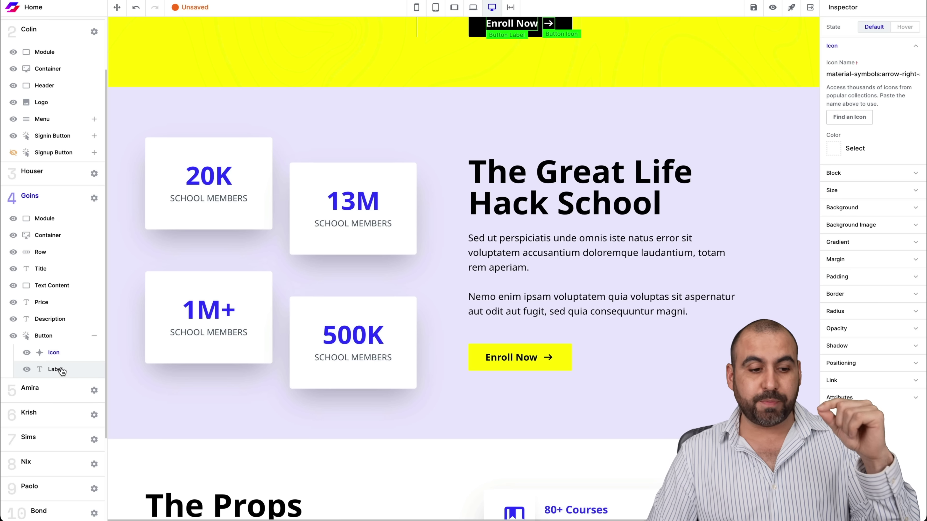
scroll(65, 383, "down", 3)
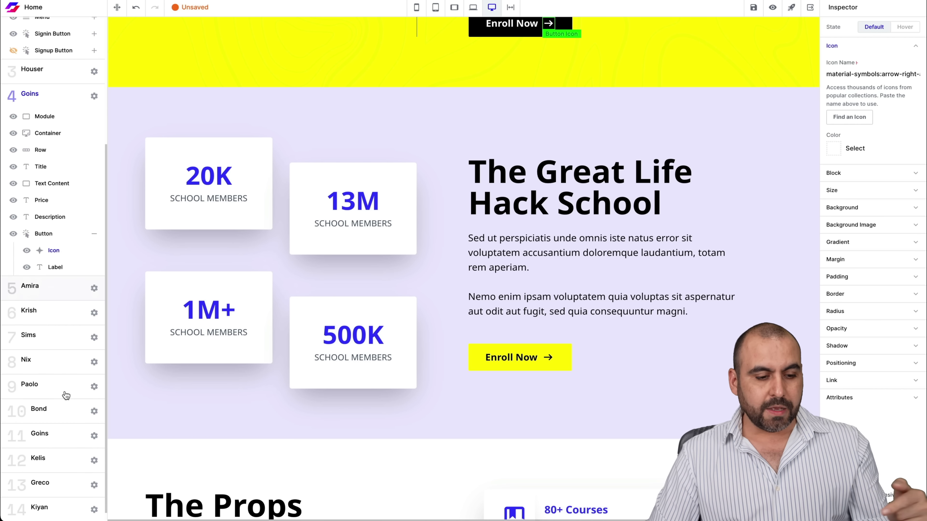
left_click(64, 516)
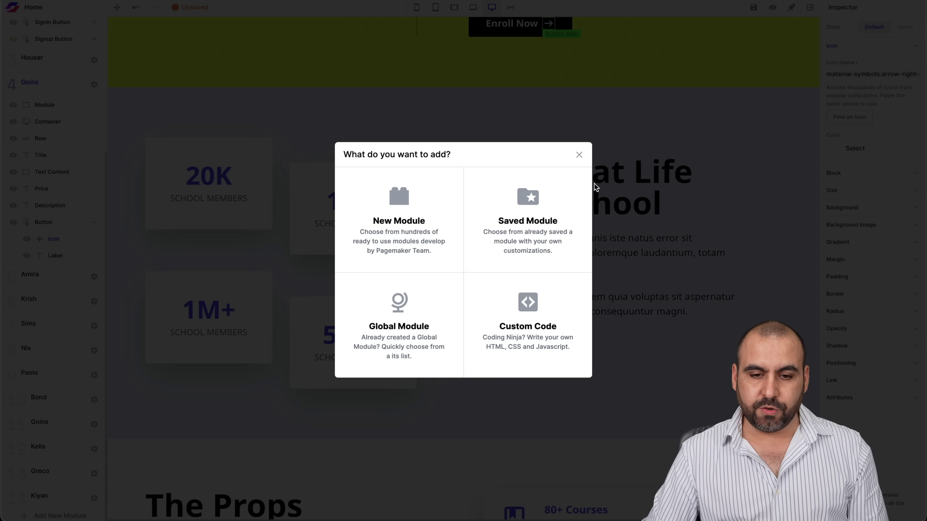
Close the 'What do you want to add?' dialog without adding a module.
left_click(579, 153)
scroll(580, 153, "up", 10)
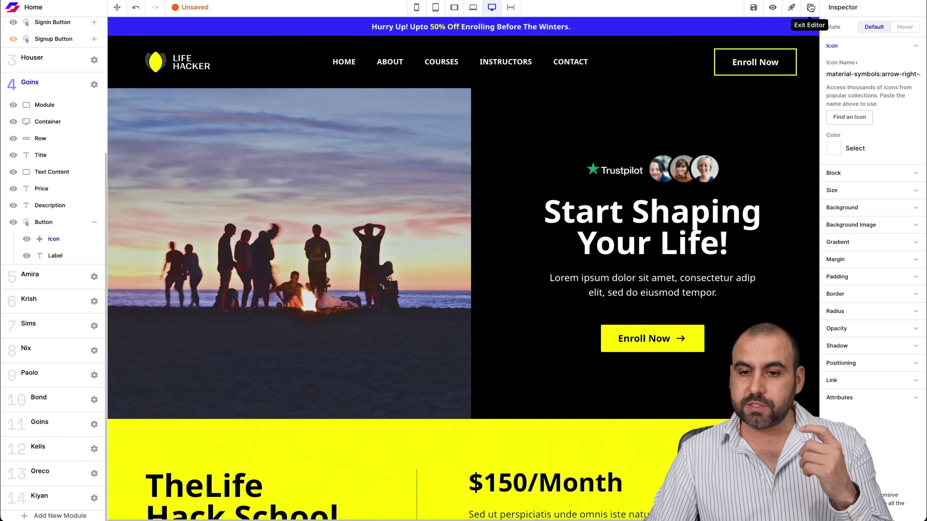
Publish the Life Hacker Home page, confirming with Yes, Publish, and review the live page.
left_click(791, 7)
left_click(517, 300)
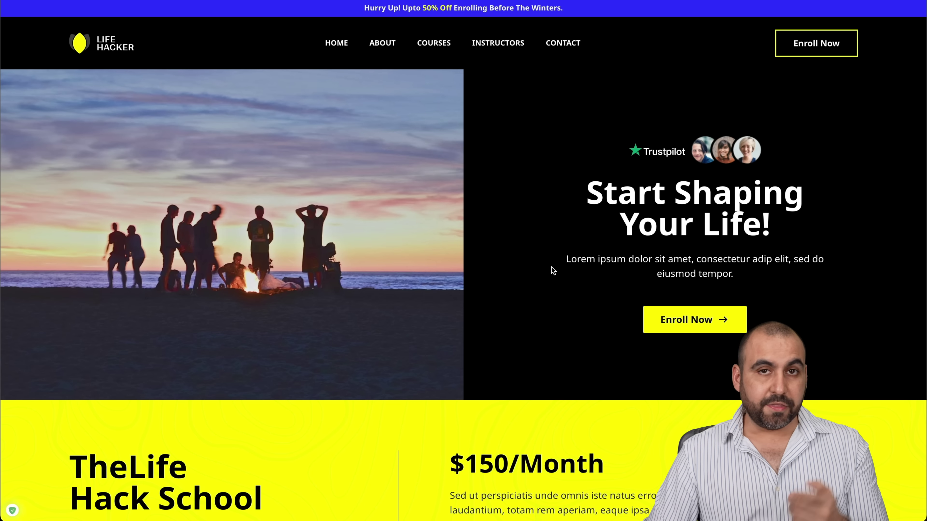
scroll(552, 271, "down", 20)
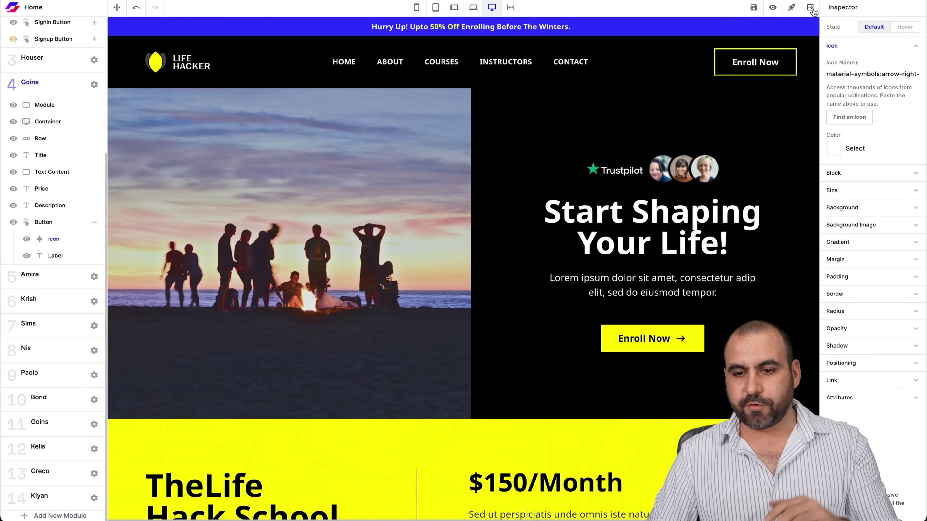
Exit the editor and check the test for video site's analytics (0 views, 0 submissions) and forms.
left_click(811, 8)
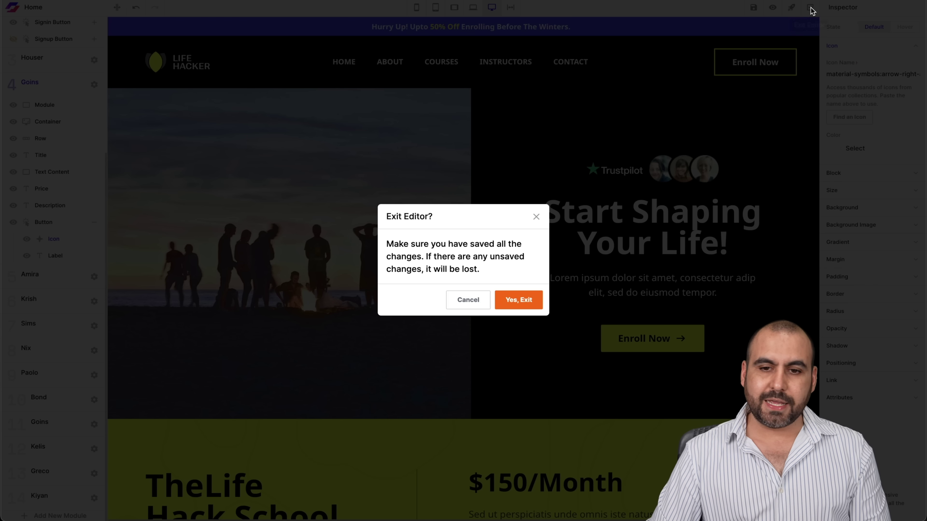
left_click(521, 300)
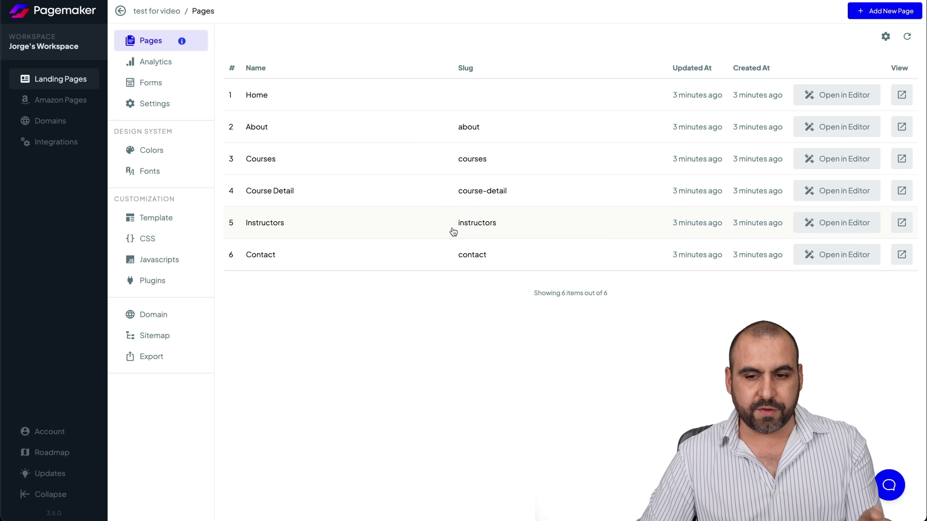
left_click(161, 65)
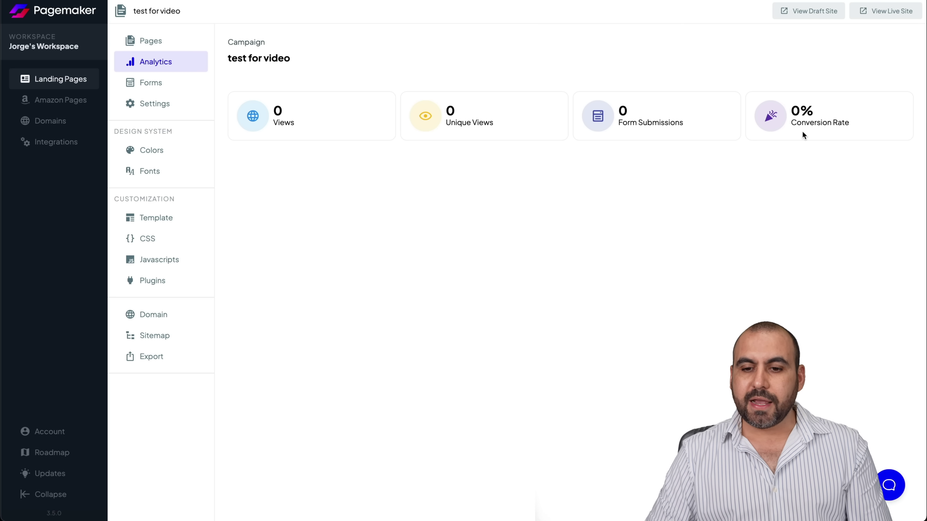
left_click(151, 84)
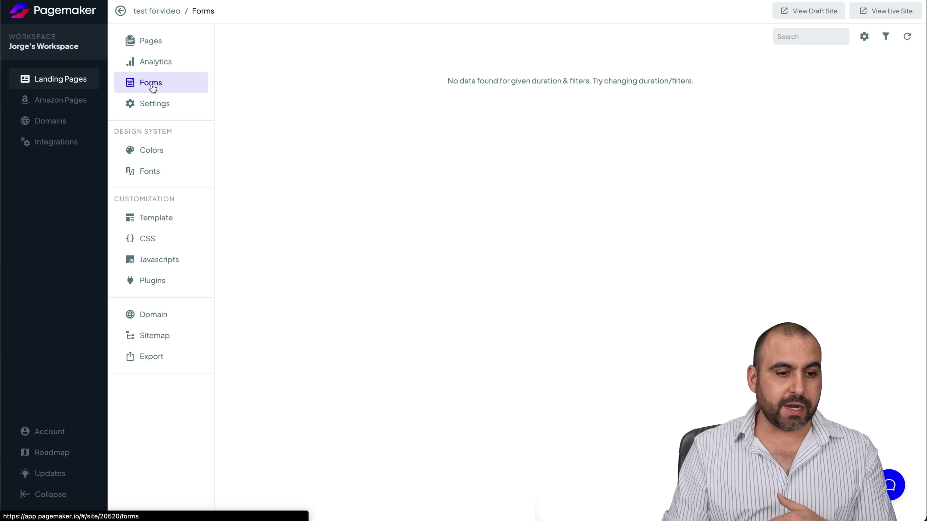
Browse the site's settings, colours, fonts, templates, CSS, scripts and plugins, ending on Domain settings.
left_click(148, 101)
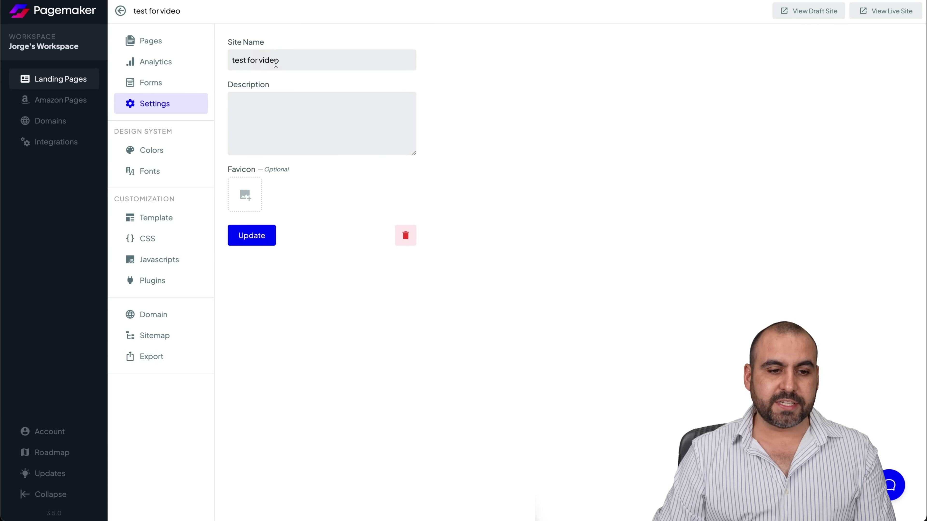
left_click(162, 152)
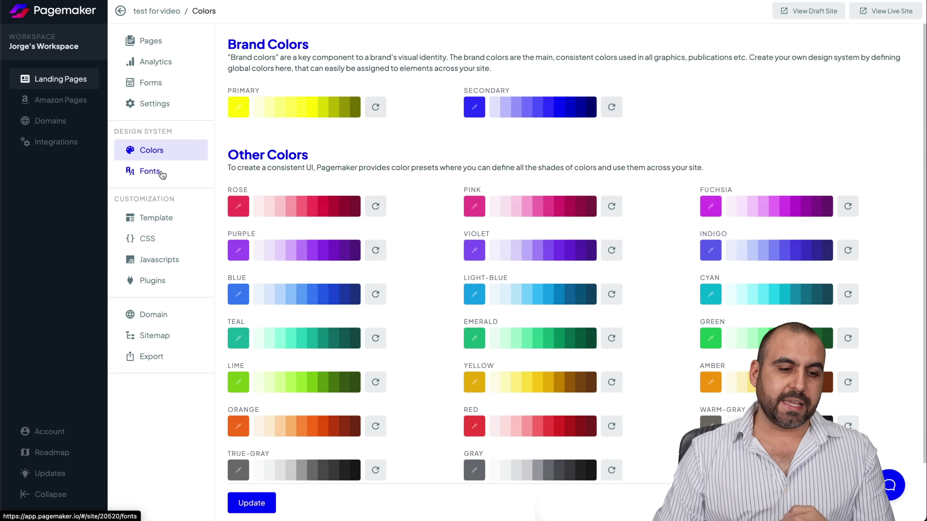
left_click(160, 173)
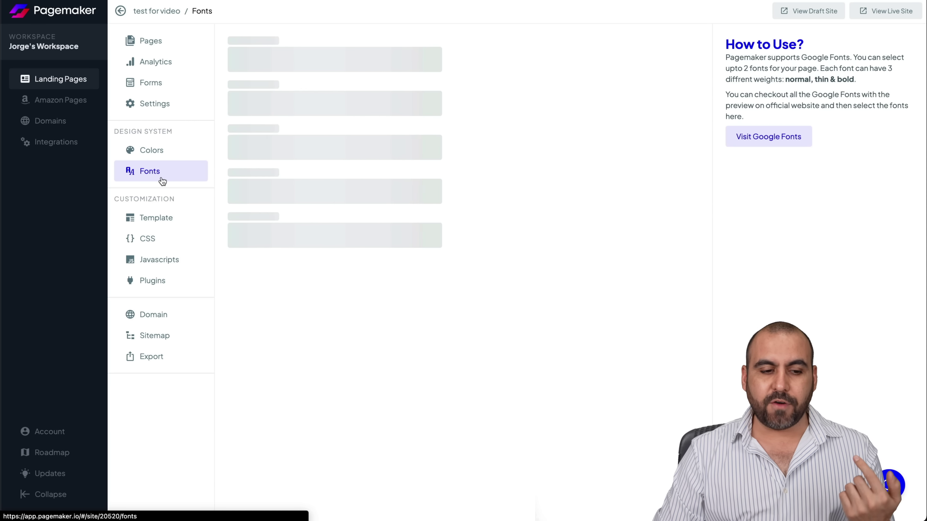
left_click(171, 219)
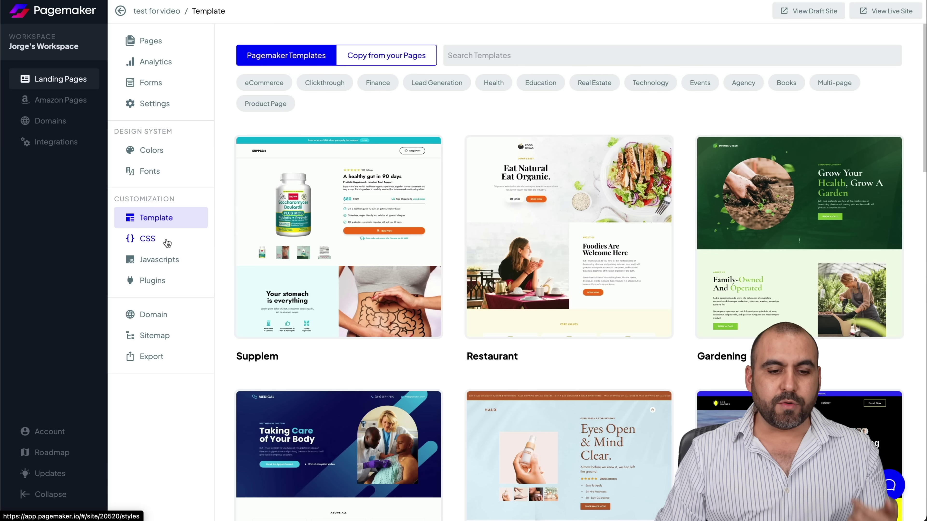
left_click(167, 241)
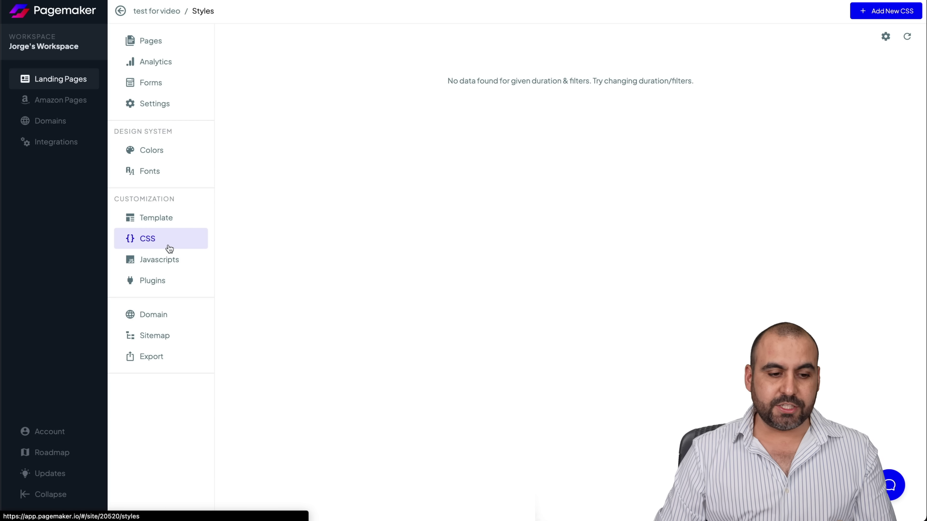
left_click(170, 262)
left_click(155, 283)
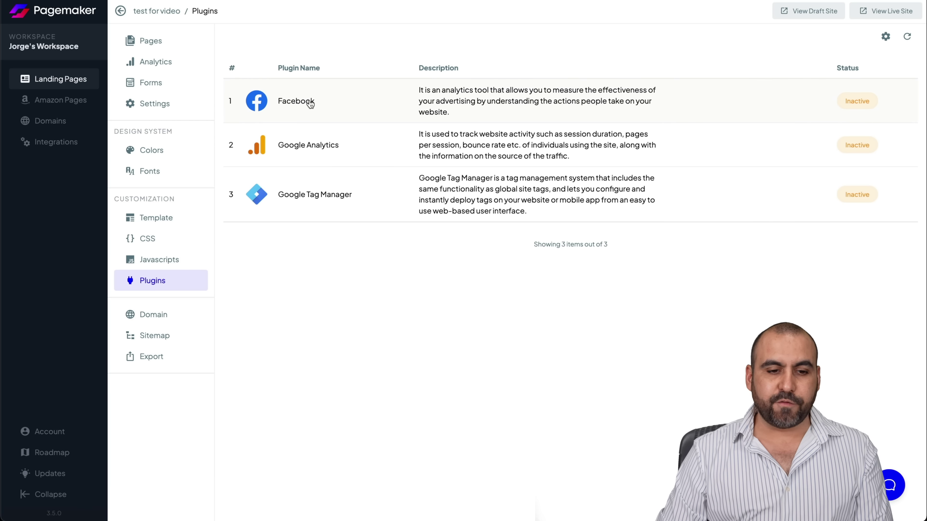
left_click(162, 320)
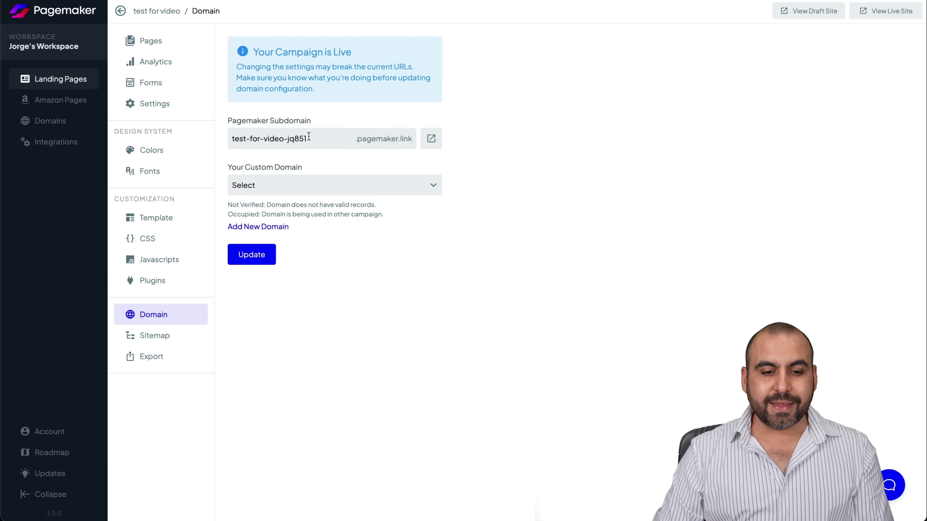
Select the pagemaker.link subdomain, then return to the site's pages and switch to Amazon Pages.
left_click_drag(327, 137, 231, 140)
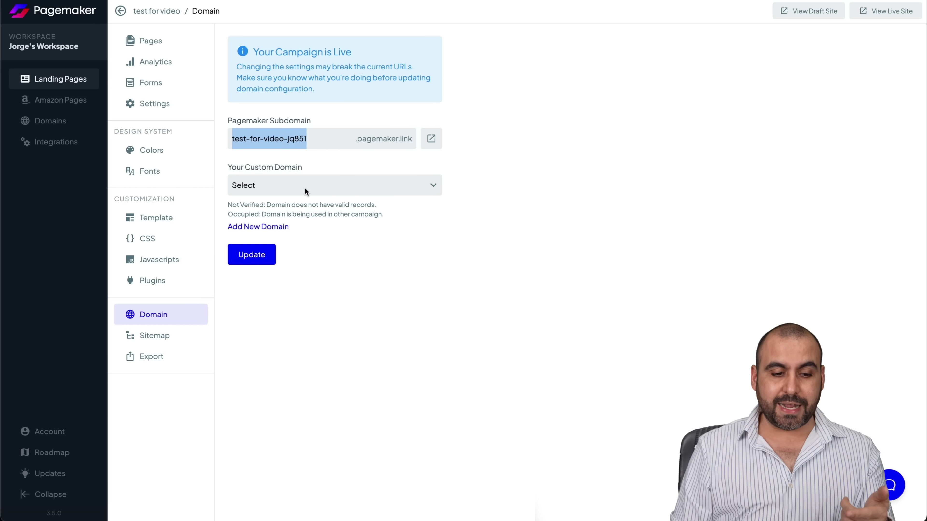
left_click(135, 10)
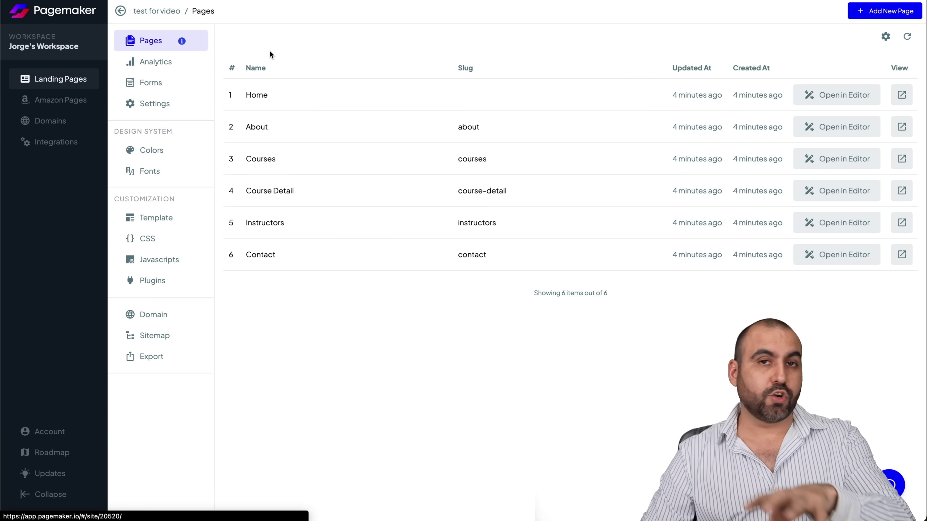
left_click(63, 106)
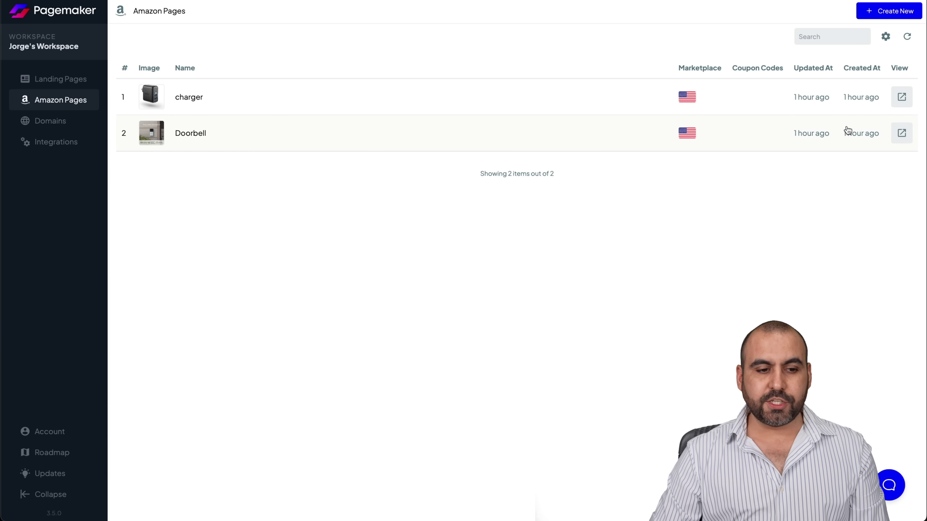
Create a new Amazon page named 'test' from the pasted Anker charger product link.
left_click(917, 12)
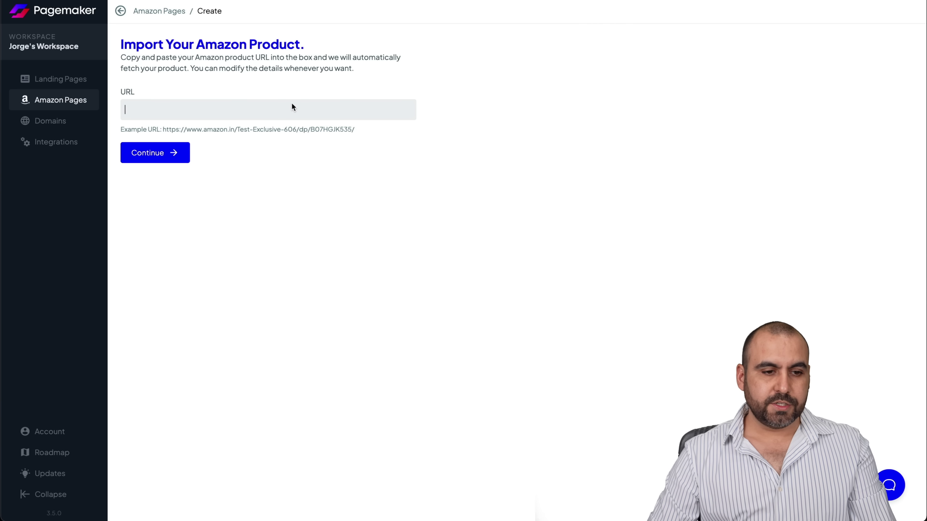
key("ctrl+v")
left_click(161, 153)
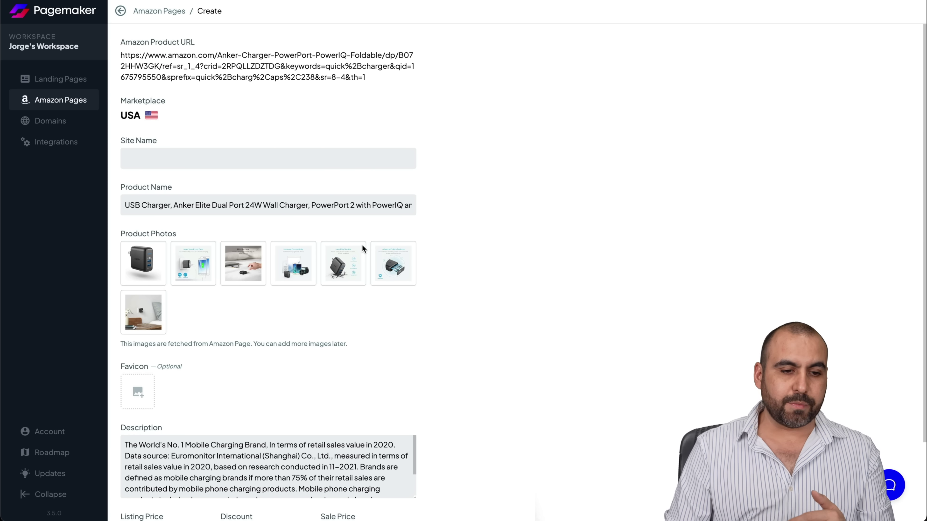
left_click(300, 161)
type("test")
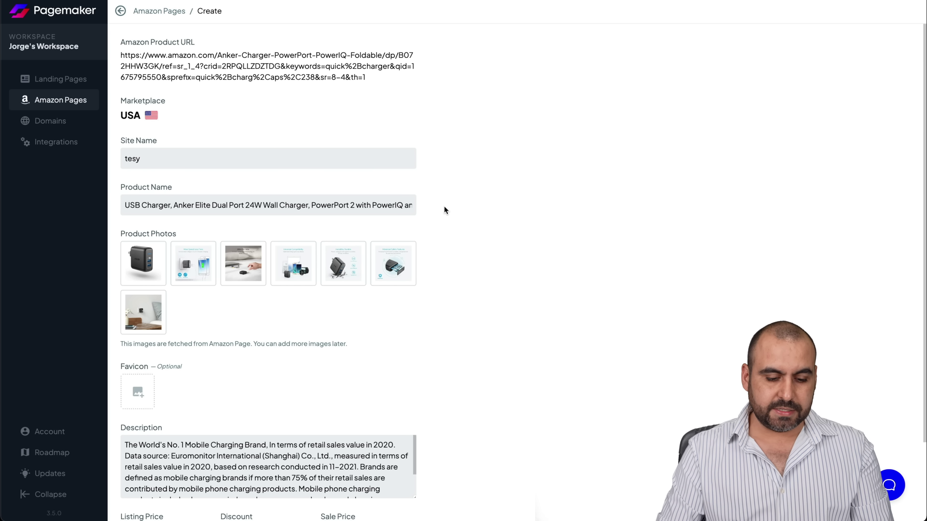
scroll(629, 341, "down", 3)
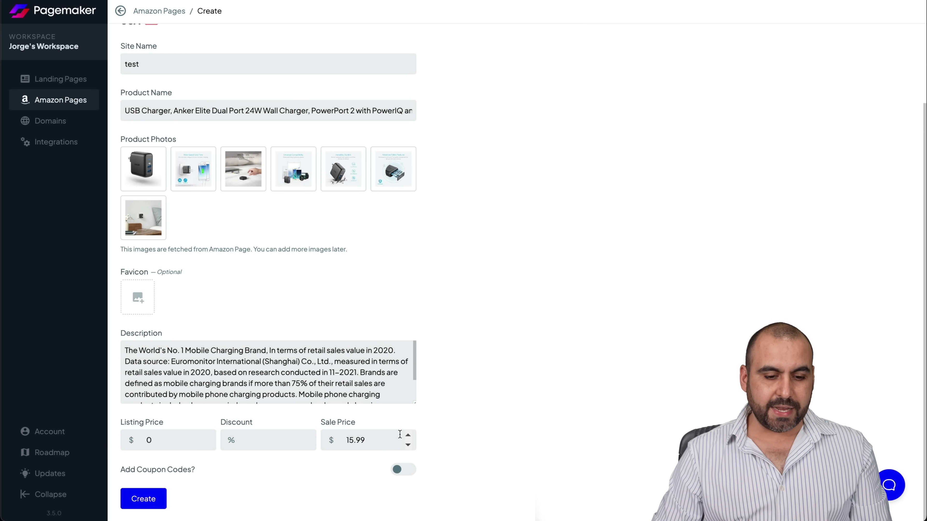
left_click(135, 503)
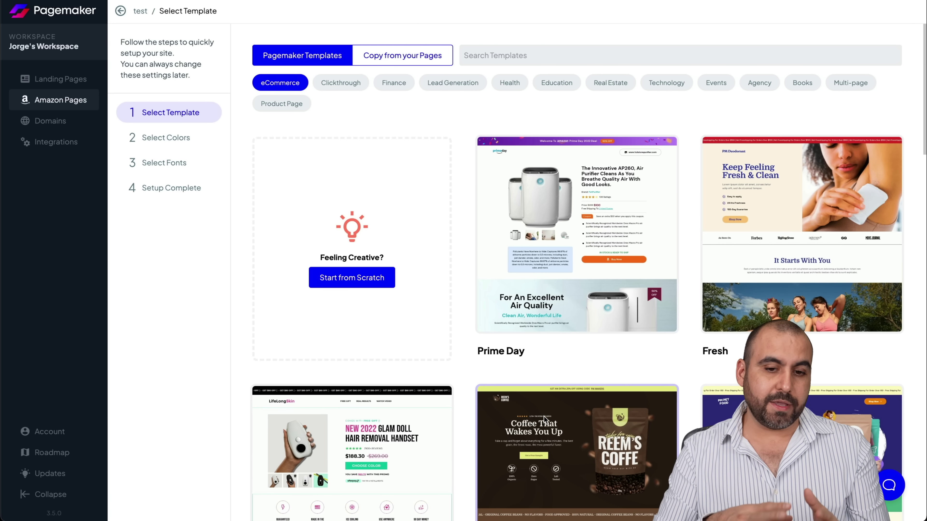
Choose the Health Product template for the test Amazon page.
mouse_move(558, 321)
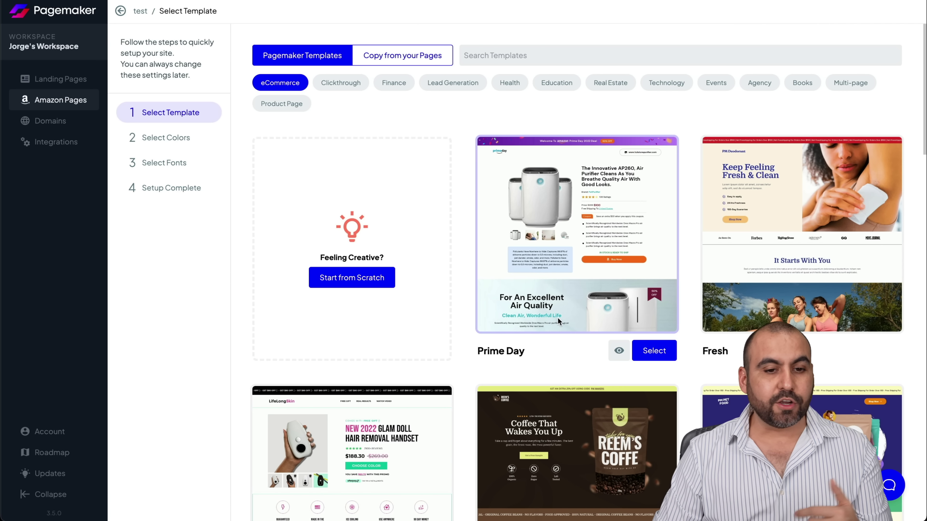
scroll(570, 344, "down", 10)
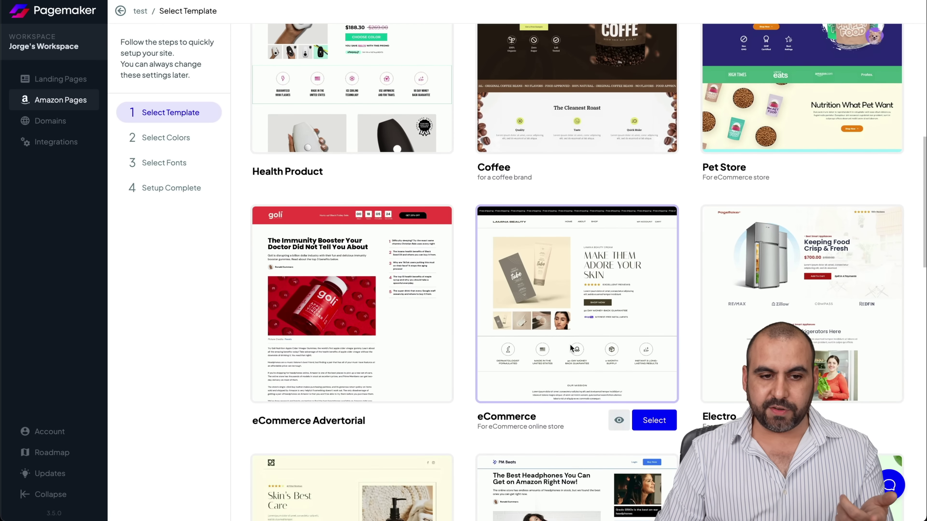
scroll(570, 344, "up", 4)
scroll(570, 344, "up", 1)
mouse_move(409, 237)
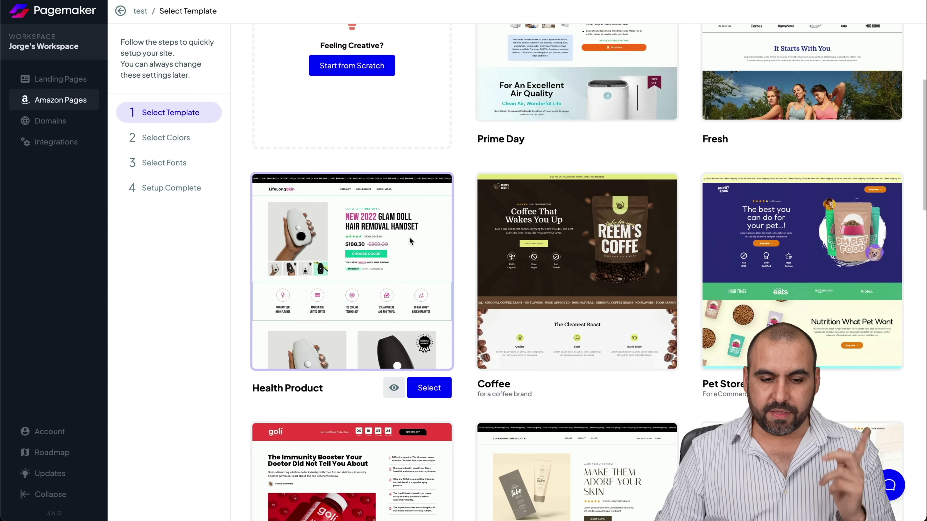
left_click(437, 393)
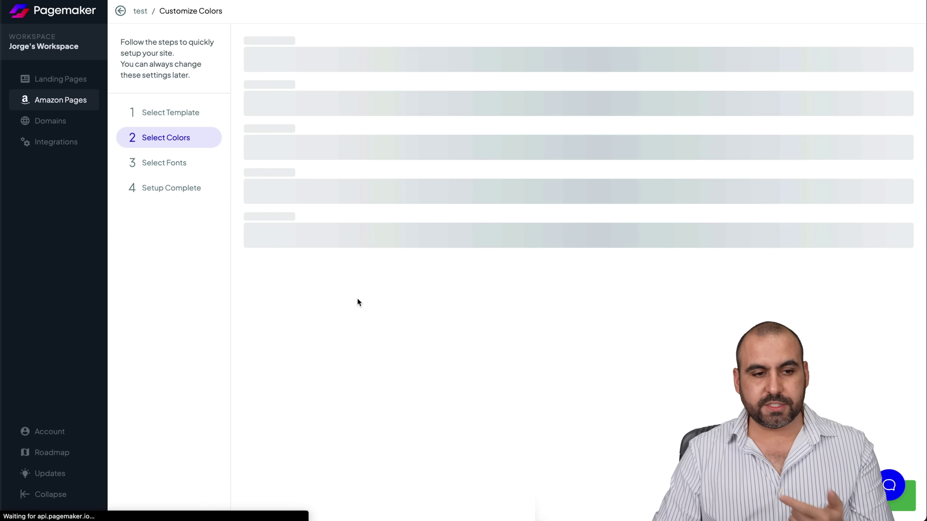
Keep the default colours, go to the new site and select the Home page's product gallery in the editor.
scroll(420, 402, "down", 2)
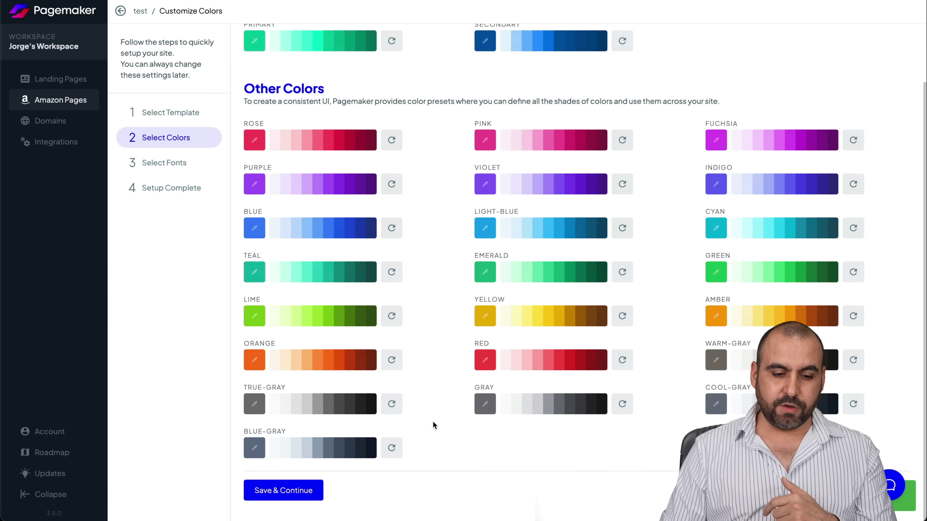
left_click(304, 489)
left_click(288, 91)
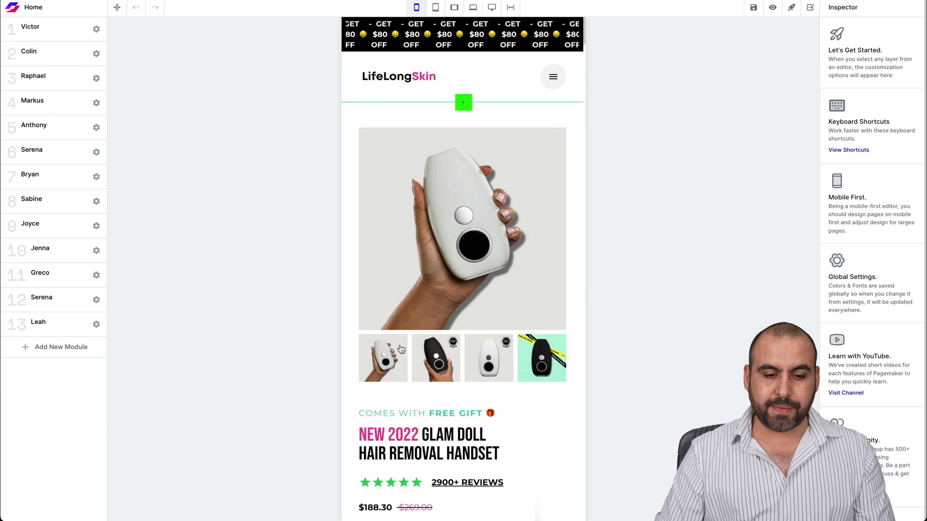
left_click(401, 349)
Fill all four gallery slots with charger photos, including the room, durable and compatibility images.
left_click(827, 80)
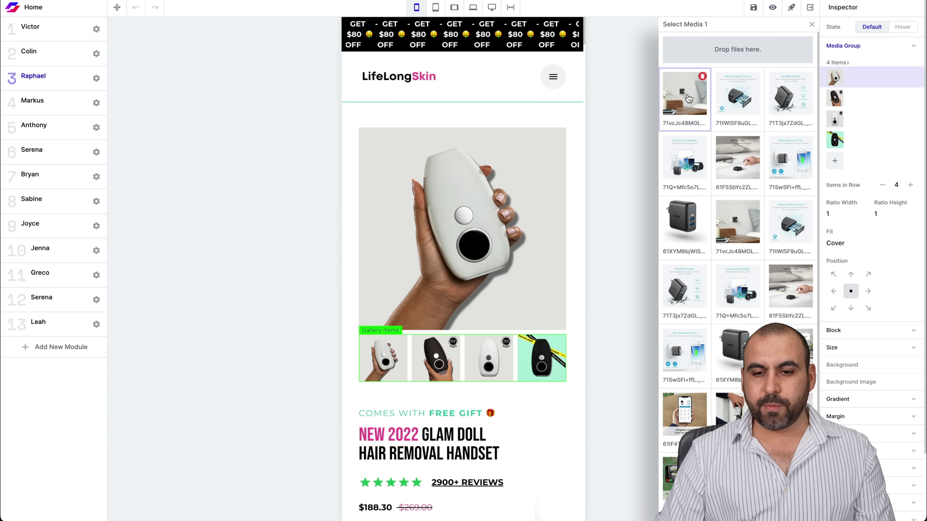
left_click(688, 98)
left_click(835, 98)
left_click(737, 102)
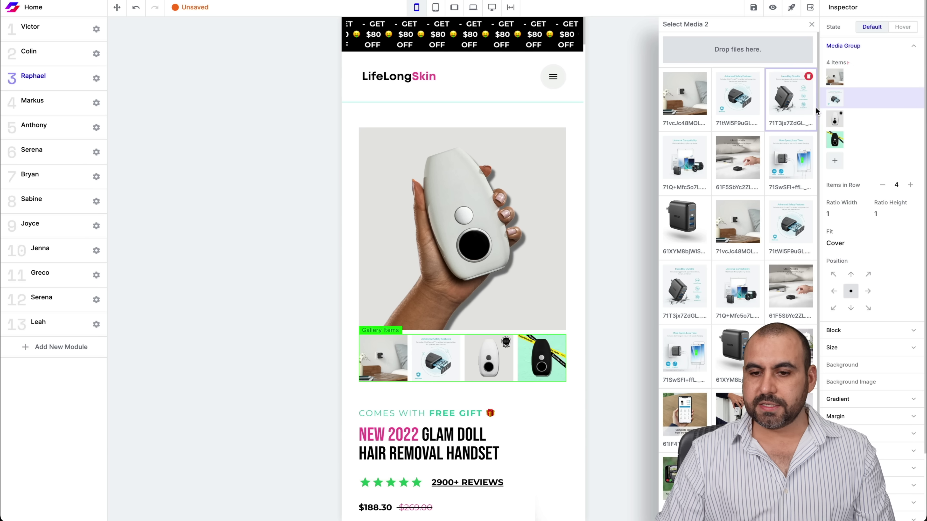
left_click(834, 119)
left_click(790, 96)
left_click(834, 140)
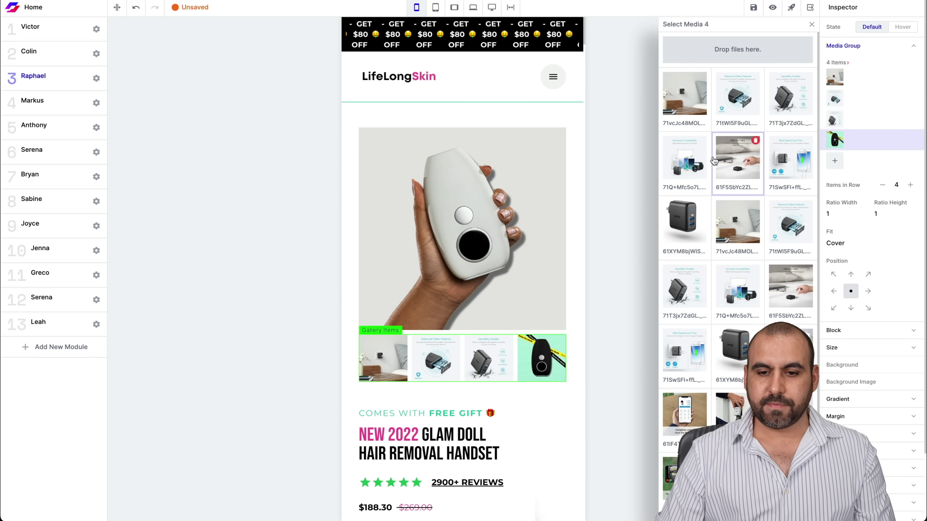
left_click(685, 161)
left_click(600, 317)
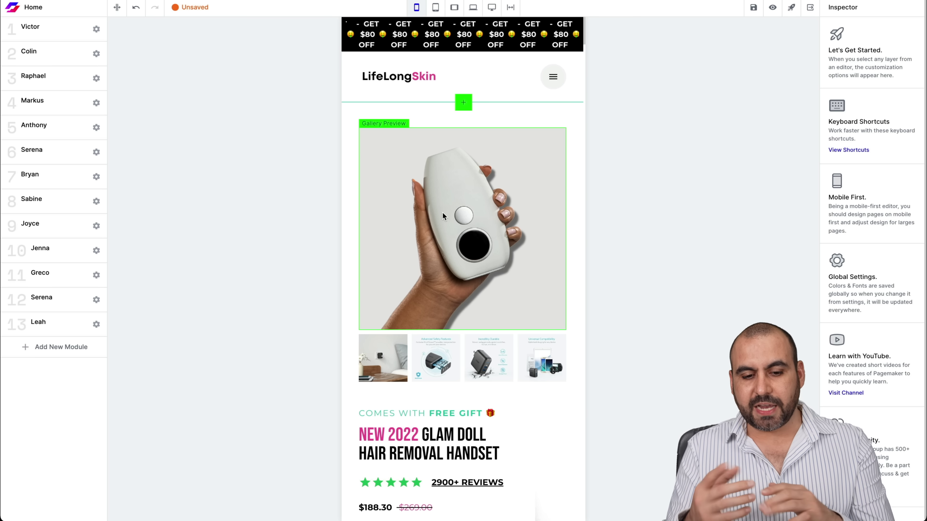
Replace the White Model product image with a charger photo.
scroll(541, 360, "down", 1)
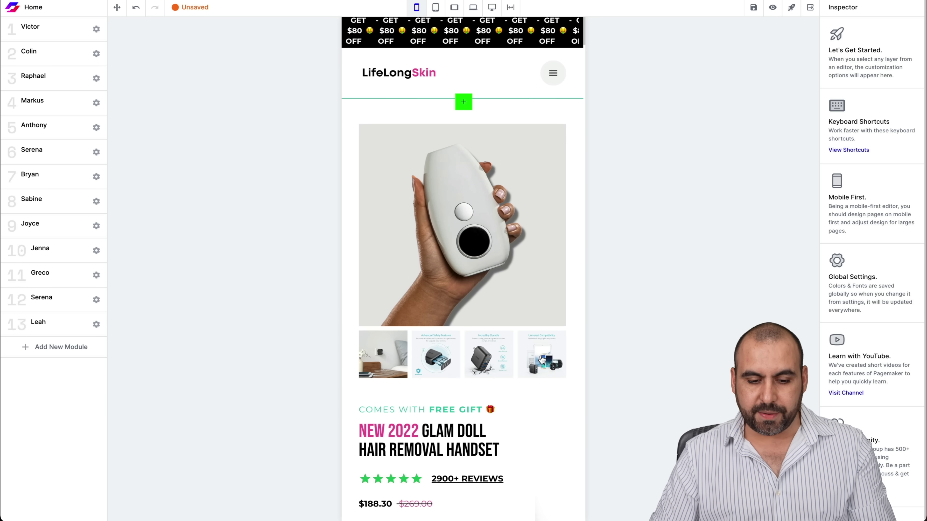
scroll(540, 354, "down", 10)
double_click(525, 277)
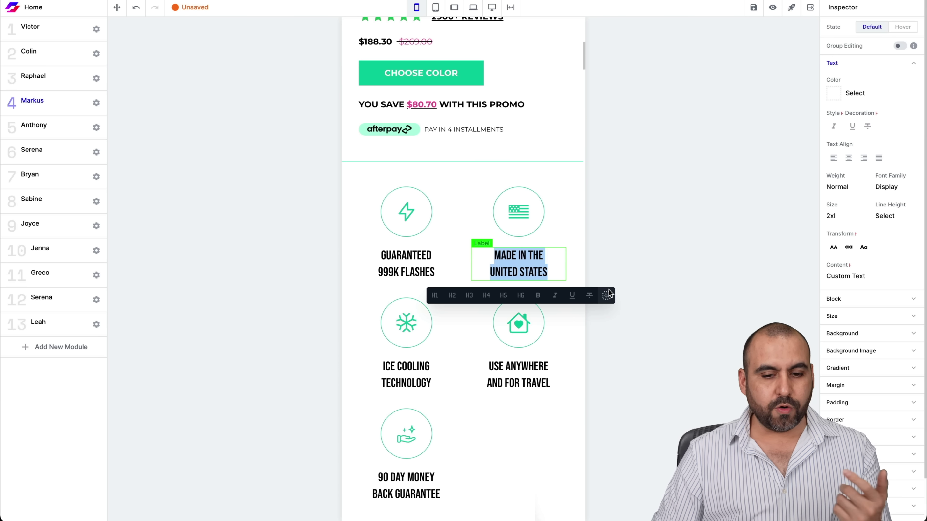
left_click(613, 346)
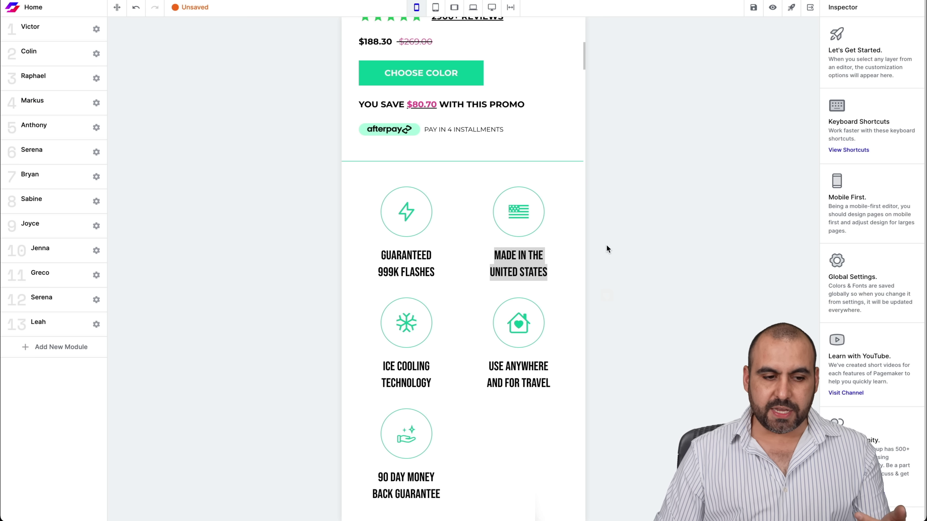
scroll(518, 310, "down", 8)
left_click(492, 116)
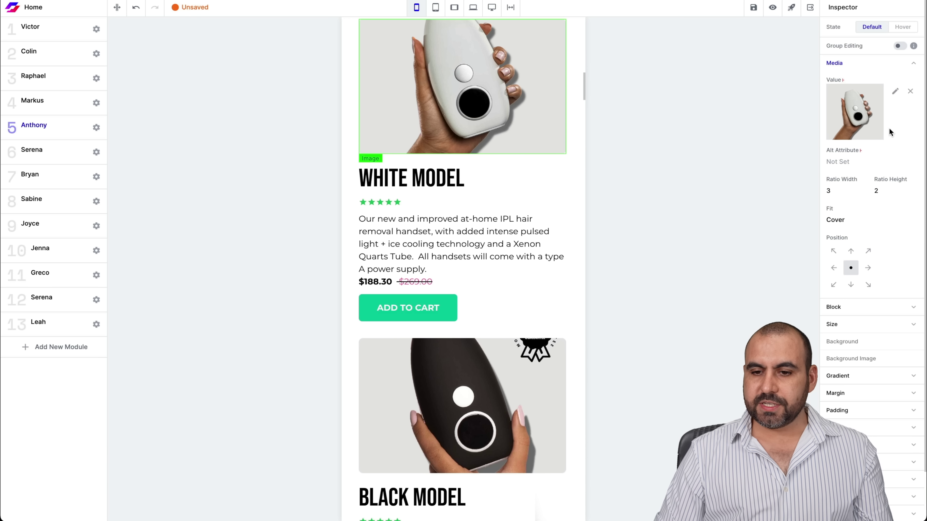
left_click(895, 91)
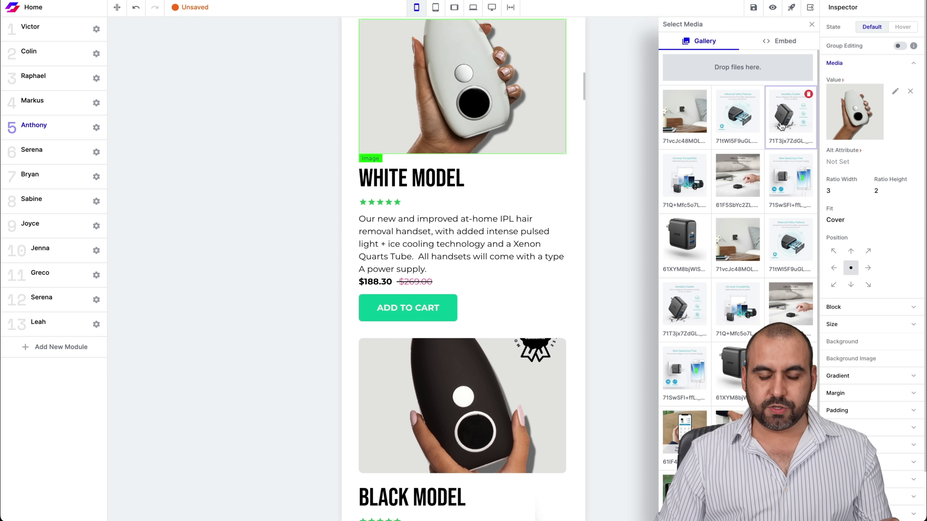
left_click(777, 130)
left_click(623, 208)
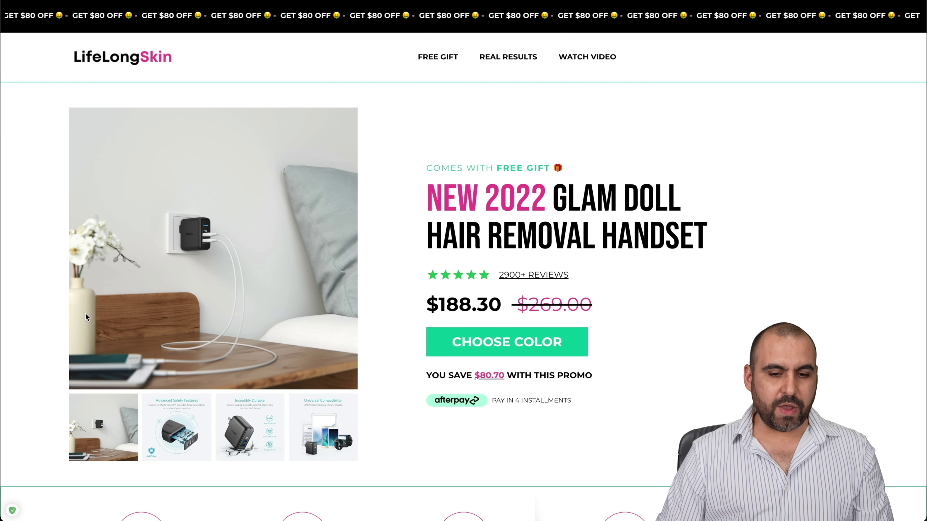
left_click(197, 442)
left_click(241, 430)
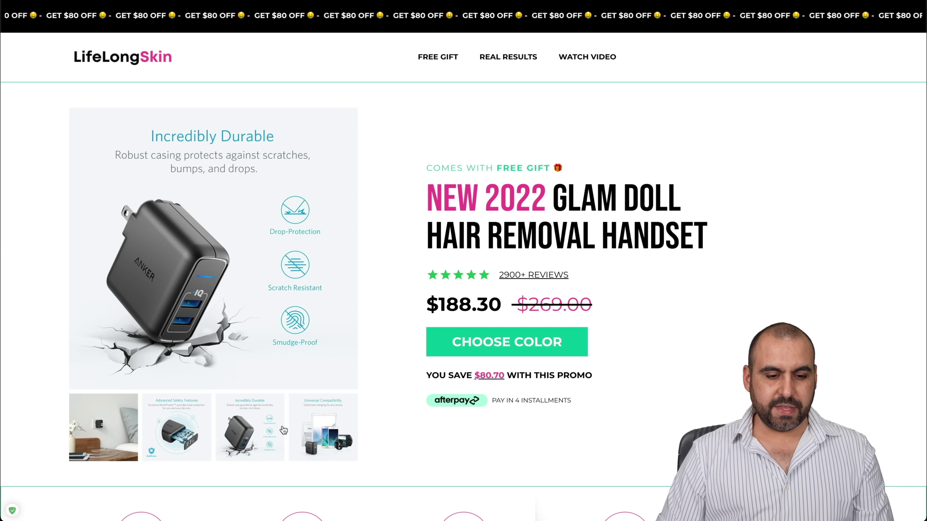
left_click(323, 438)
left_click(256, 439)
left_click(186, 436)
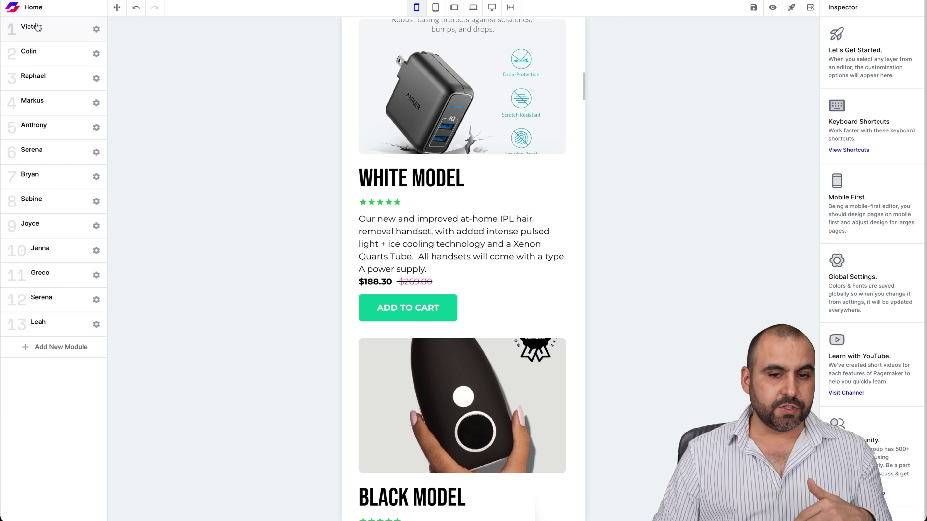
Exit the editor and view the list of available integrations like Mailchimp, Zapier and Stripe.
left_click(804, 7)
left_click(518, 300)
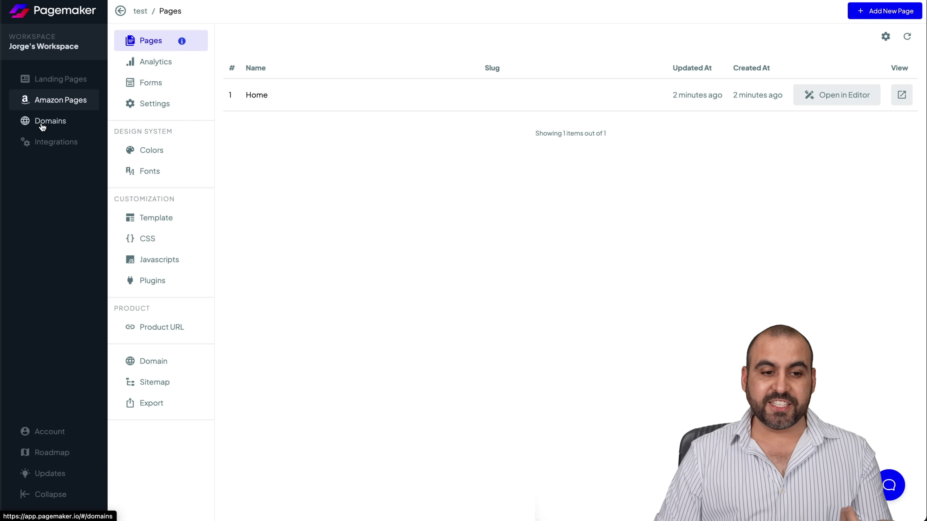
left_click(64, 143)
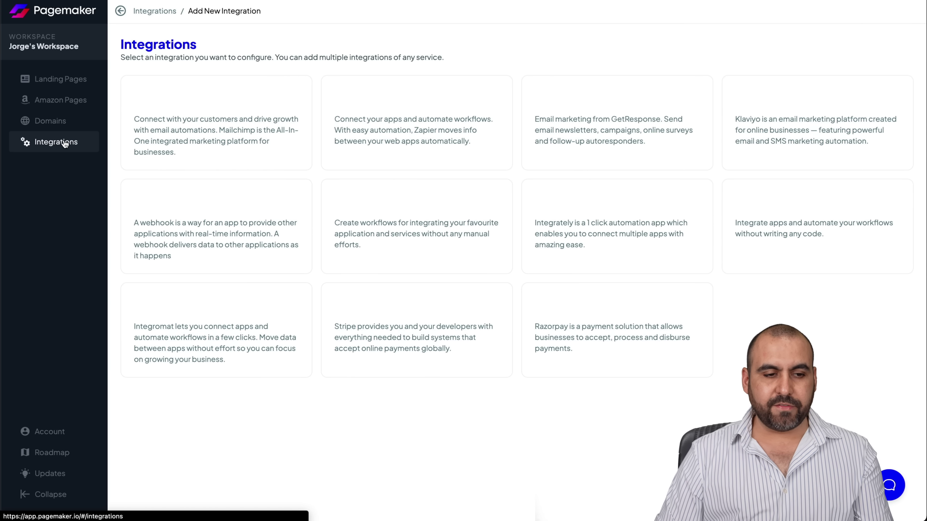